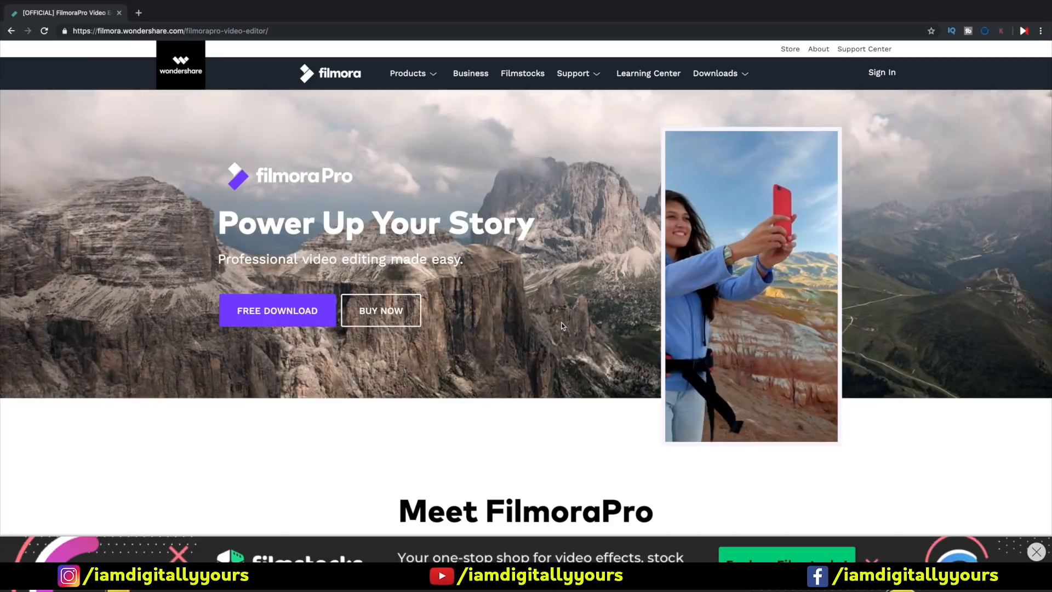
# Step: Look through the FilmoraPro product page, covering its introduction, editing features and audio section
pyautogui.scroll(-6, 562, 326)
pyautogui.scroll(-3, 561, 326)
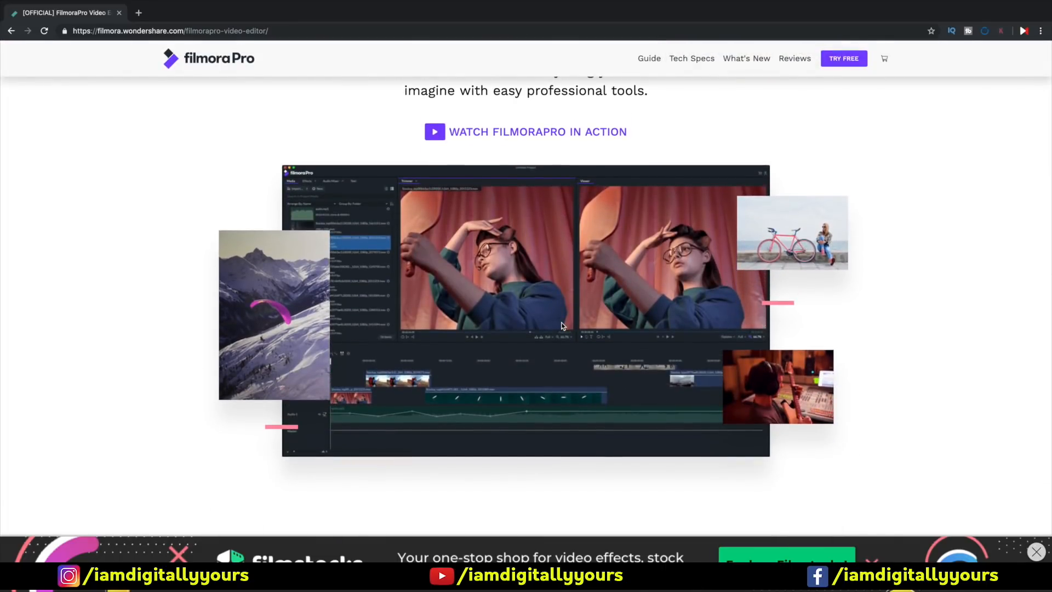
pyautogui.scroll(-8, 562, 326)
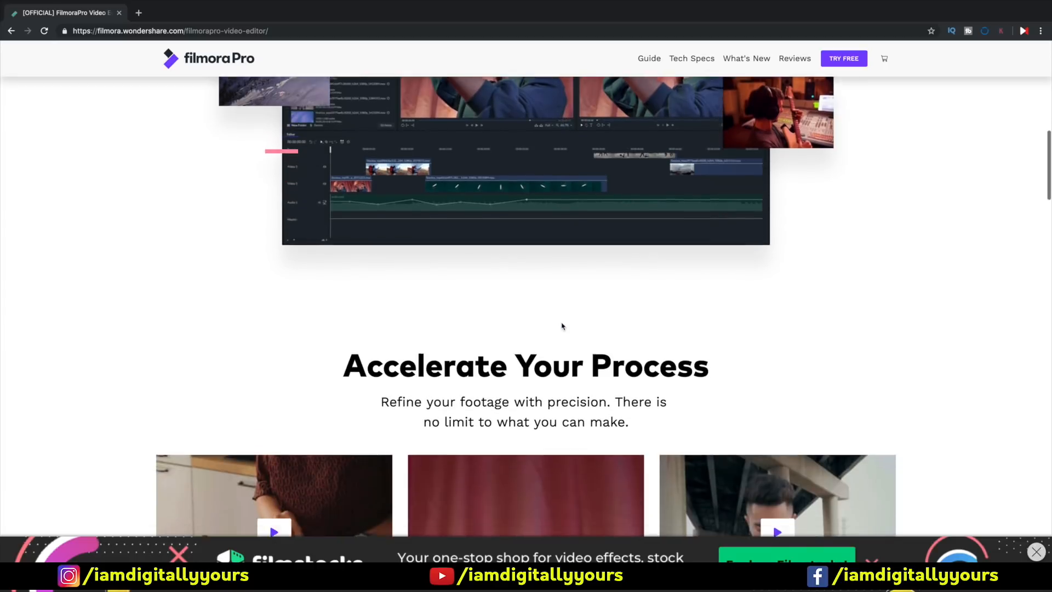
pyautogui.scroll(-2, 562, 326)
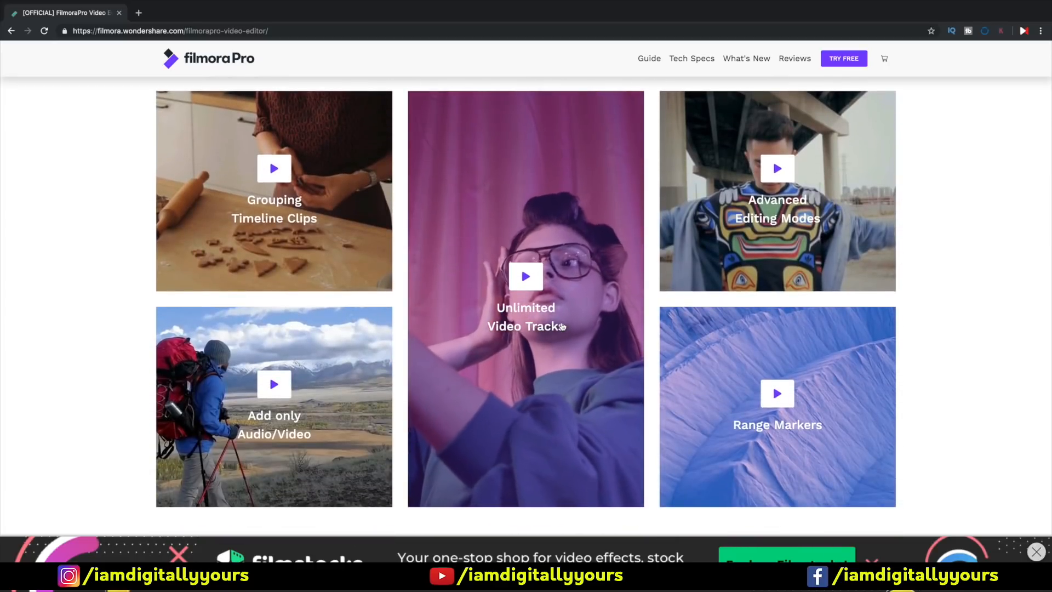
pyautogui.scroll(-9, 562, 326)
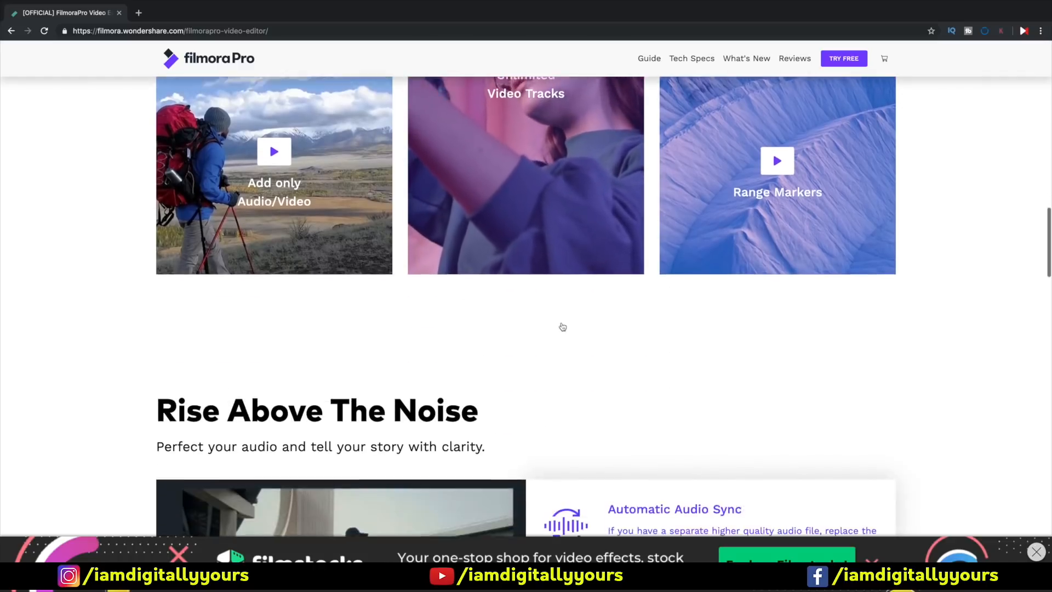
pyautogui.scroll(-2, 562, 326)
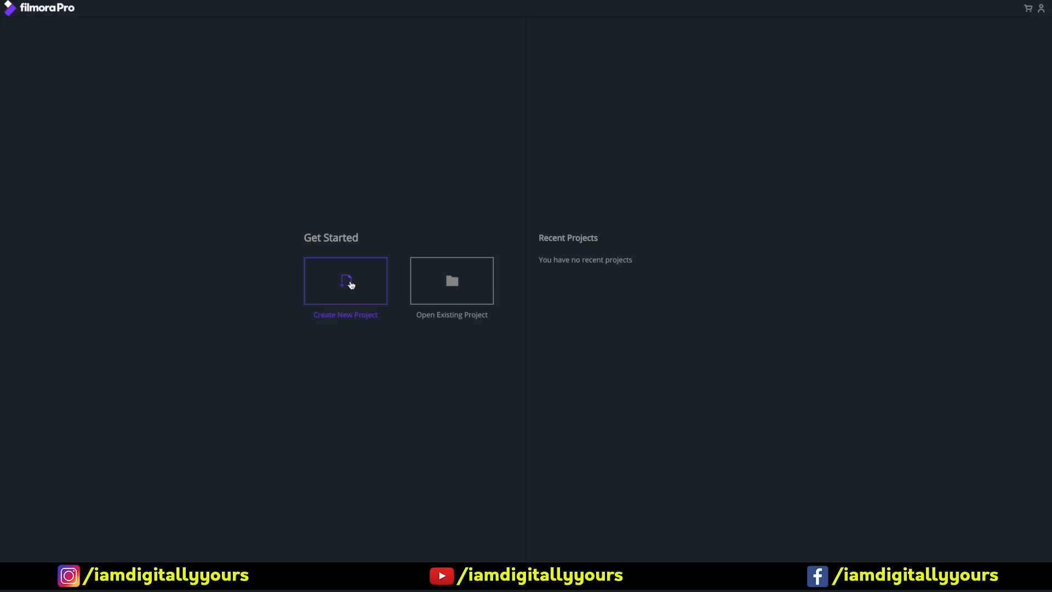
# Step: Create a new project in FilmoraPro and open the application preferences
pyautogui.click(351, 284)
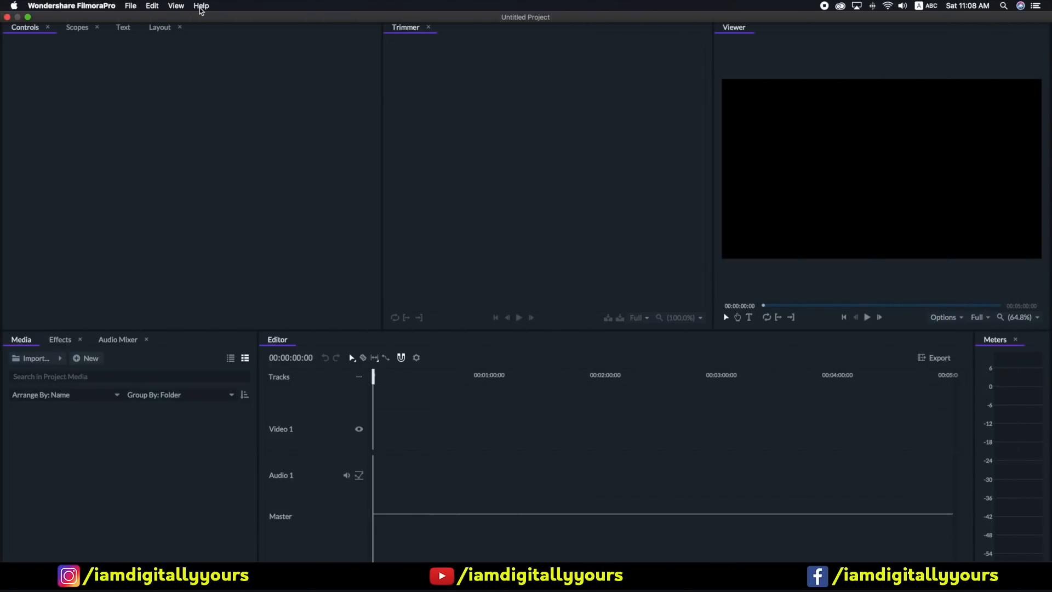
pyautogui.click(84, 7)
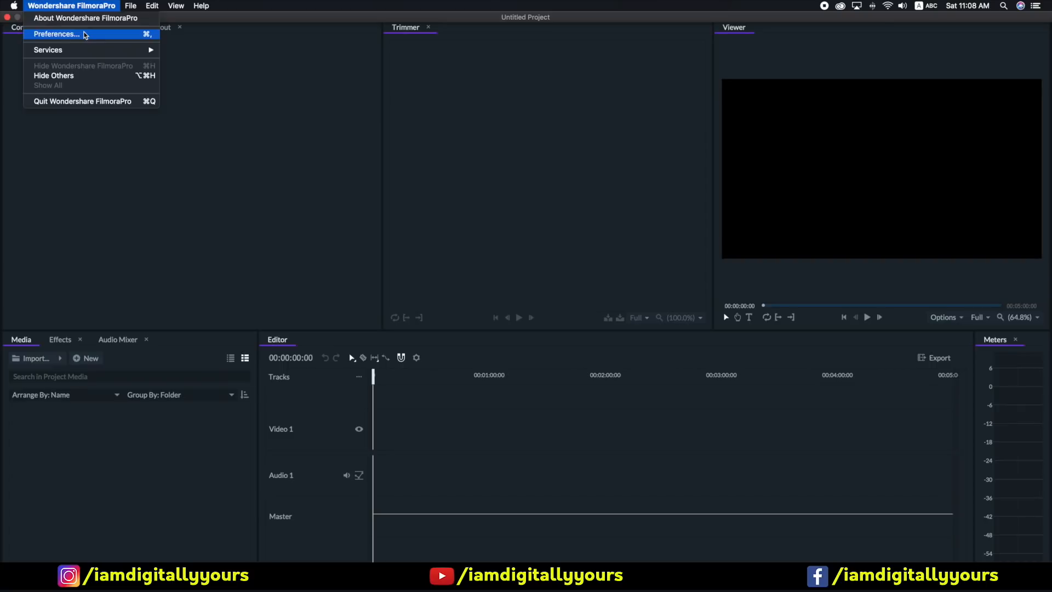
pyautogui.click(57, 34)
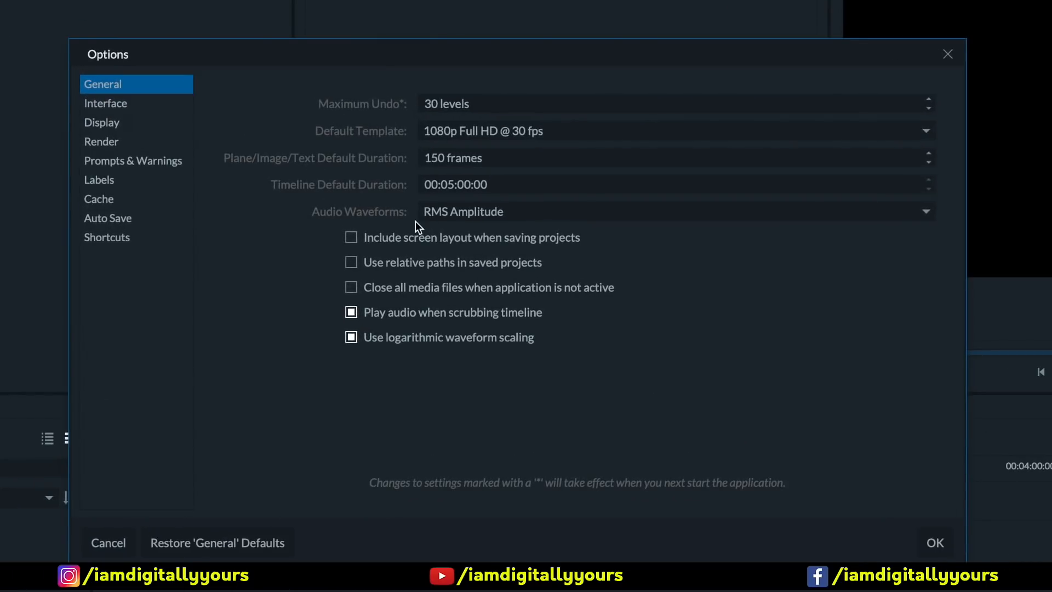
# Step: Examine the resolutions and frame rates available as the default project template in the General preferences
pyautogui.click(462, 132)
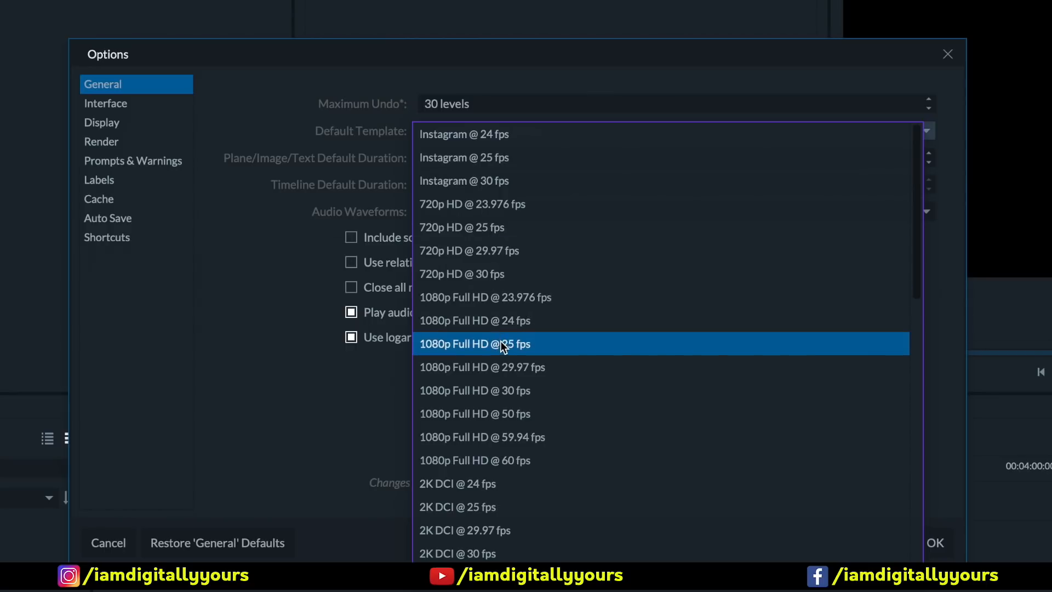
pyautogui.scroll(-1, 508, 338)
pyautogui.scroll(-3, 508, 339)
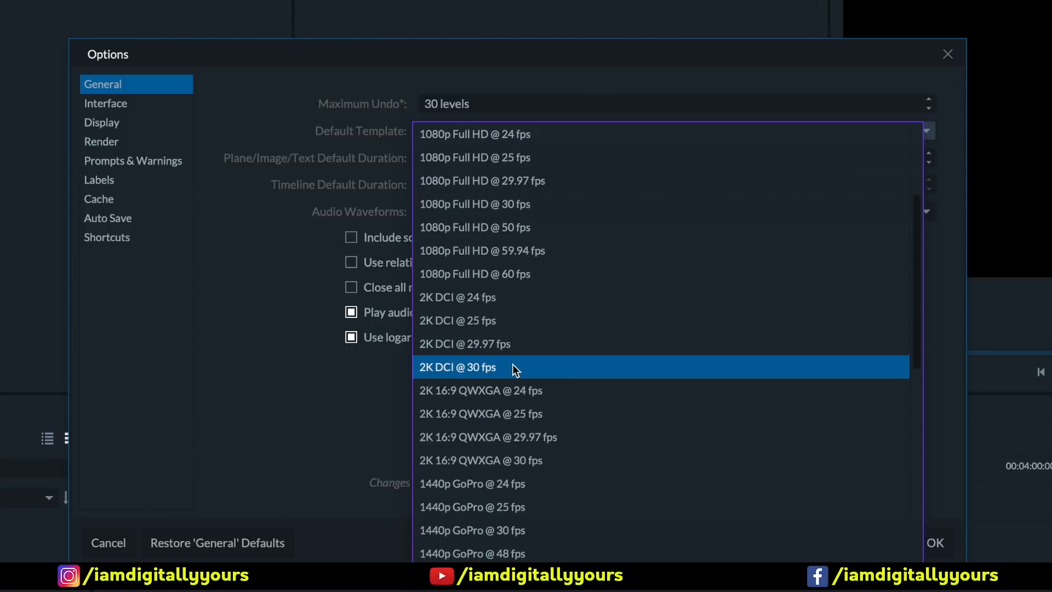
pyautogui.scroll(-3, 513, 366)
pyautogui.scroll(-2, 515, 369)
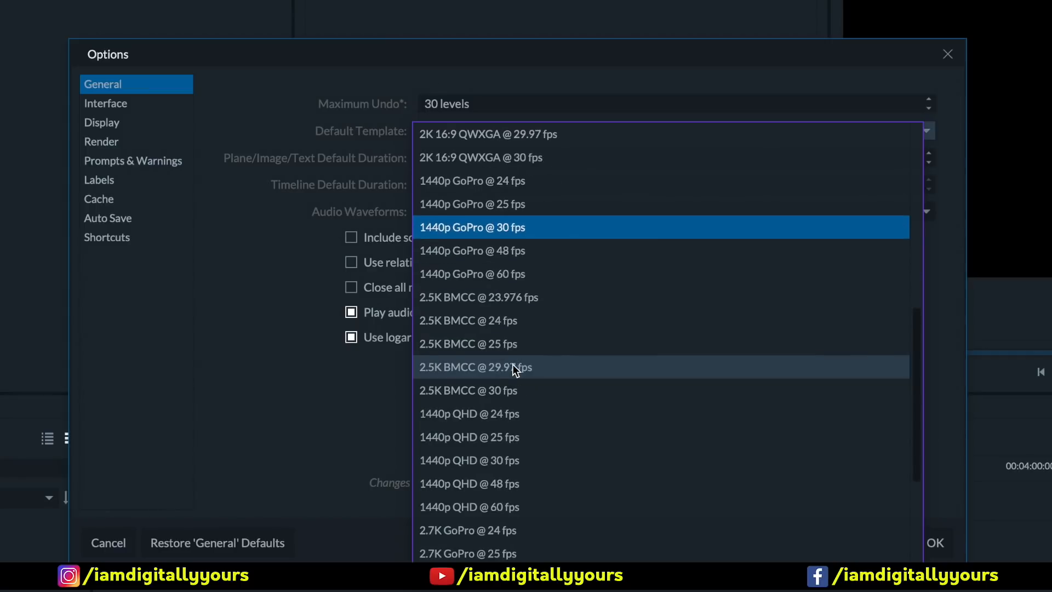
# Step: Review the Interface preferences, including the list of available program languages
pyautogui.click(159, 112)
pyautogui.click(147, 110)
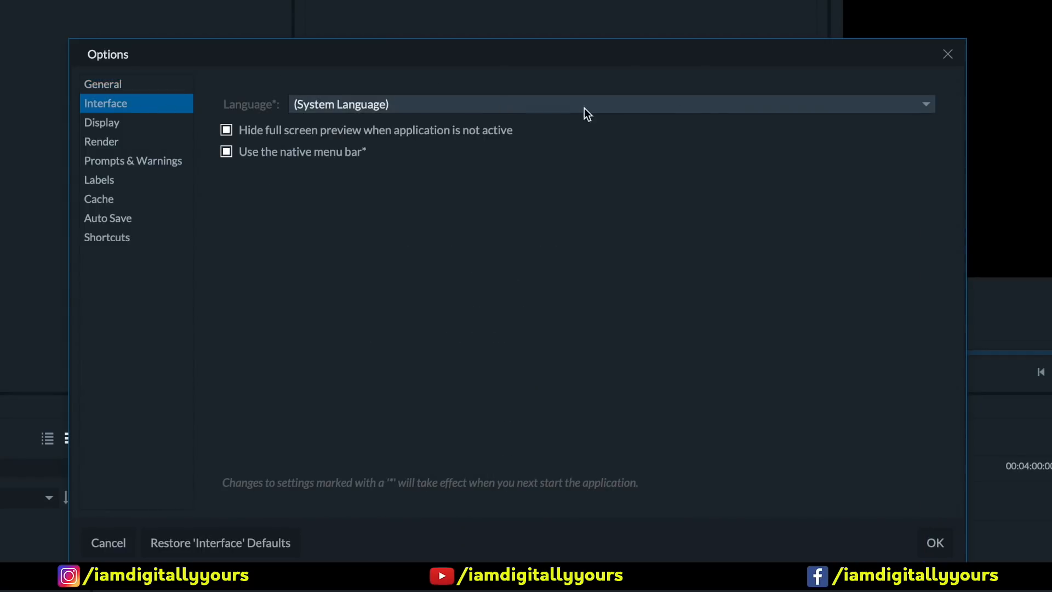
pyautogui.click(682, 107)
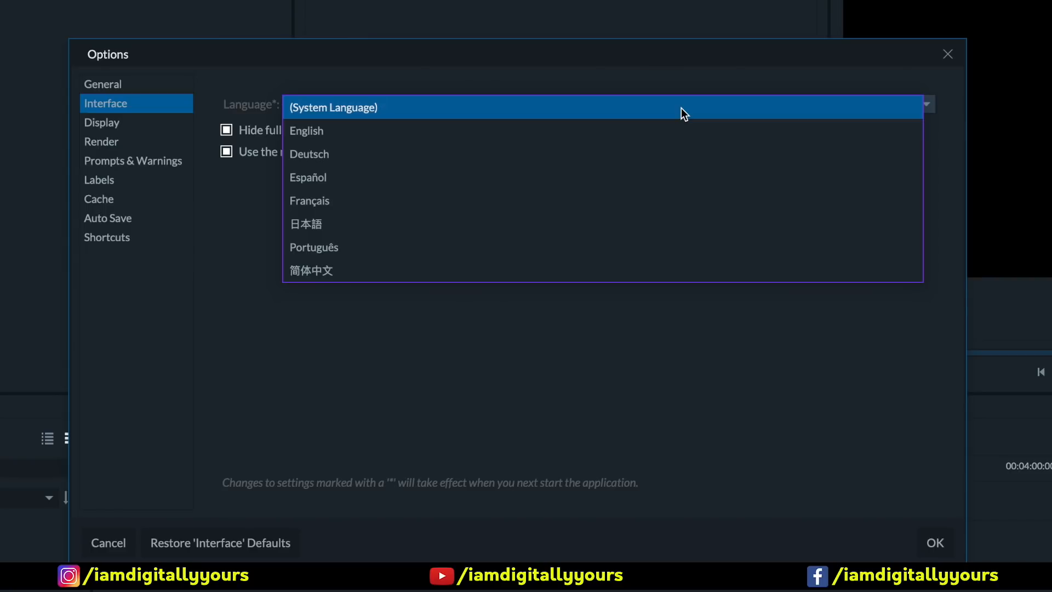
# Step: Review the Display, Render, and Prompts & Warnings preferences
pyautogui.click(160, 126)
pyautogui.click(160, 126)
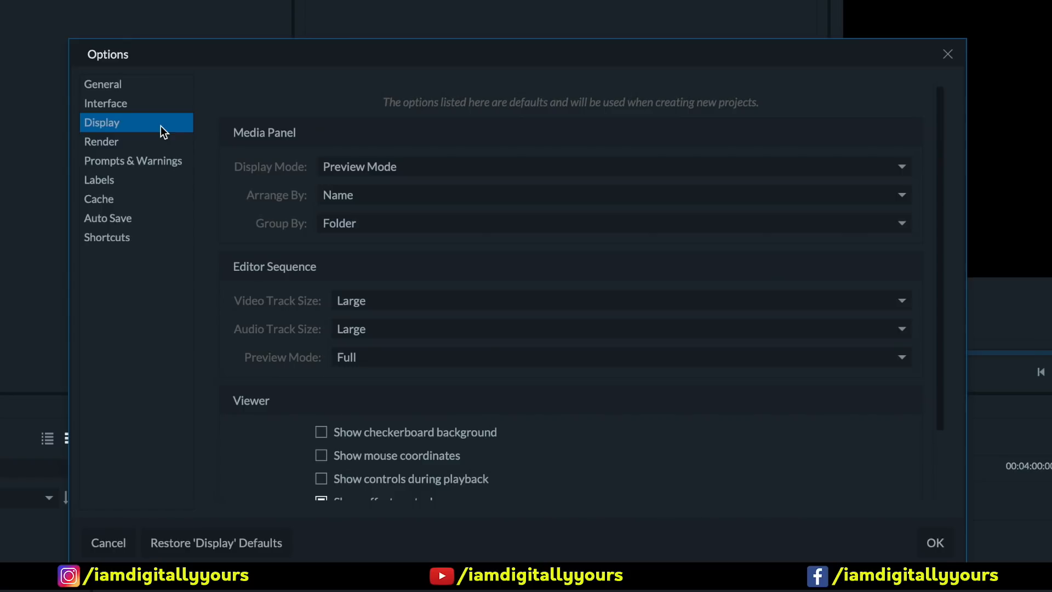
pyautogui.click(160, 146)
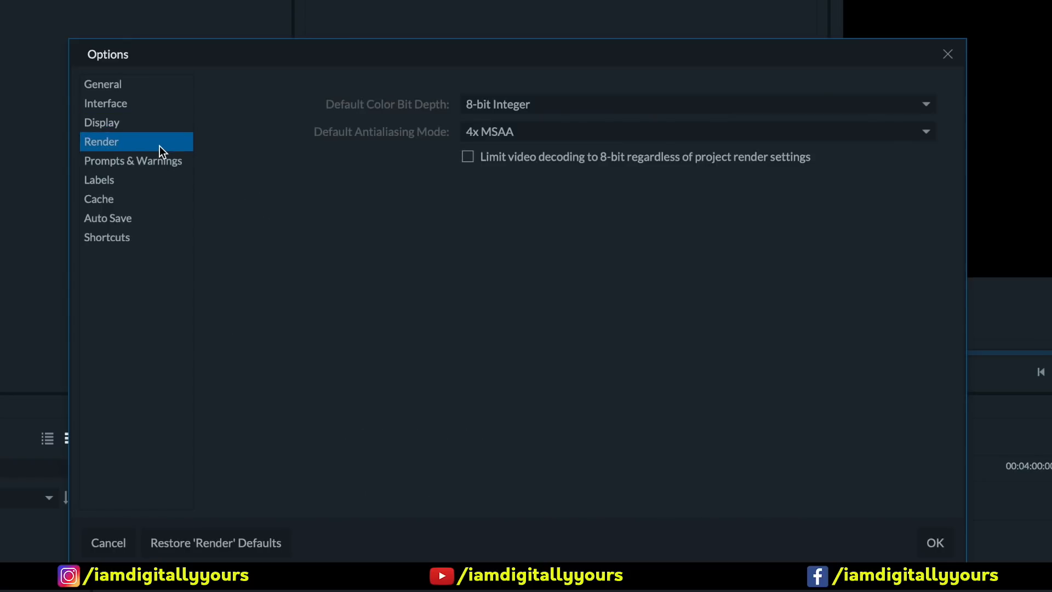
pyautogui.click(157, 165)
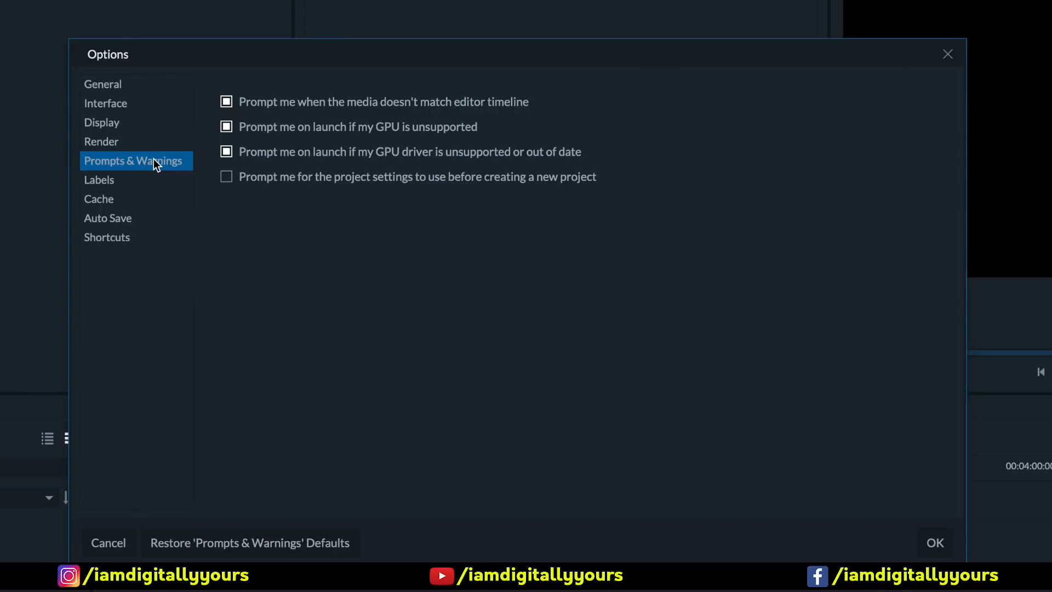
# Step: Review the Labels preferences and the colors available for the default media label, keeping the current choice
pyautogui.click(146, 175)
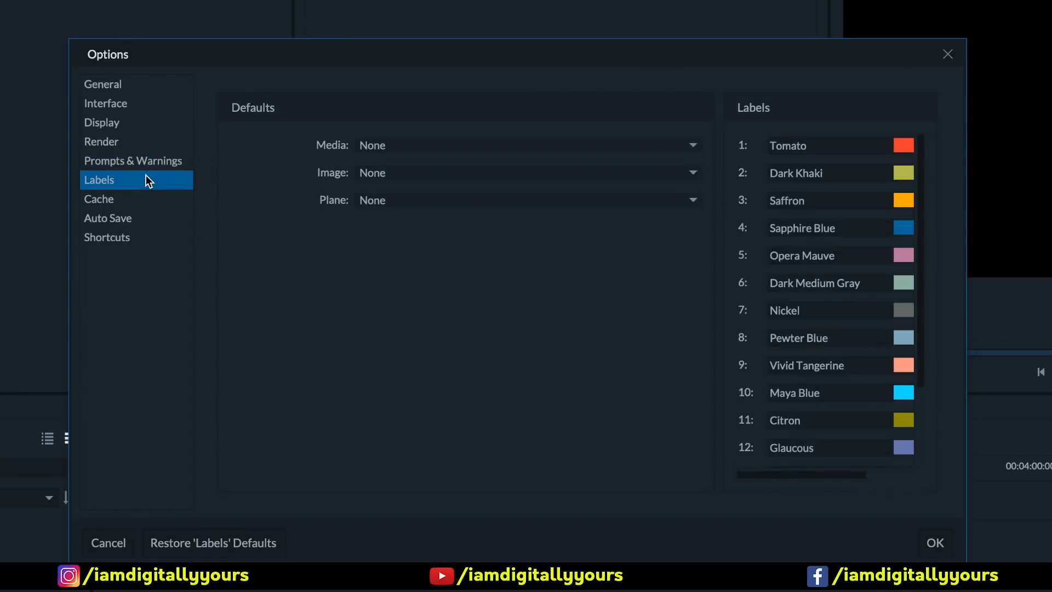
pyautogui.click(466, 146)
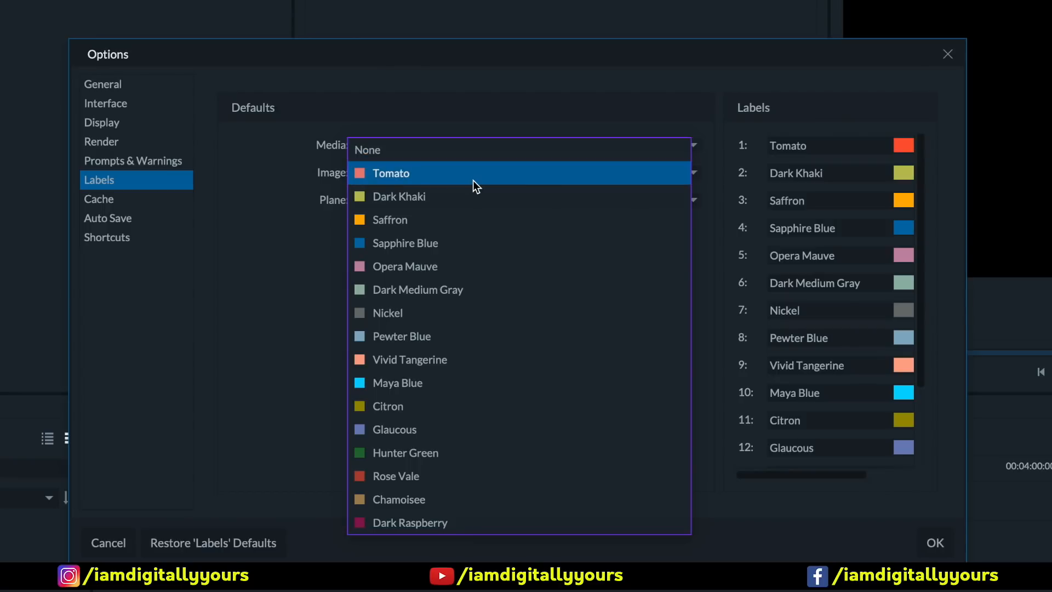
pyautogui.press('Escape')
# Step: Review the Cache, Auto Save and Shortcuts preferences
pyautogui.click(140, 200)
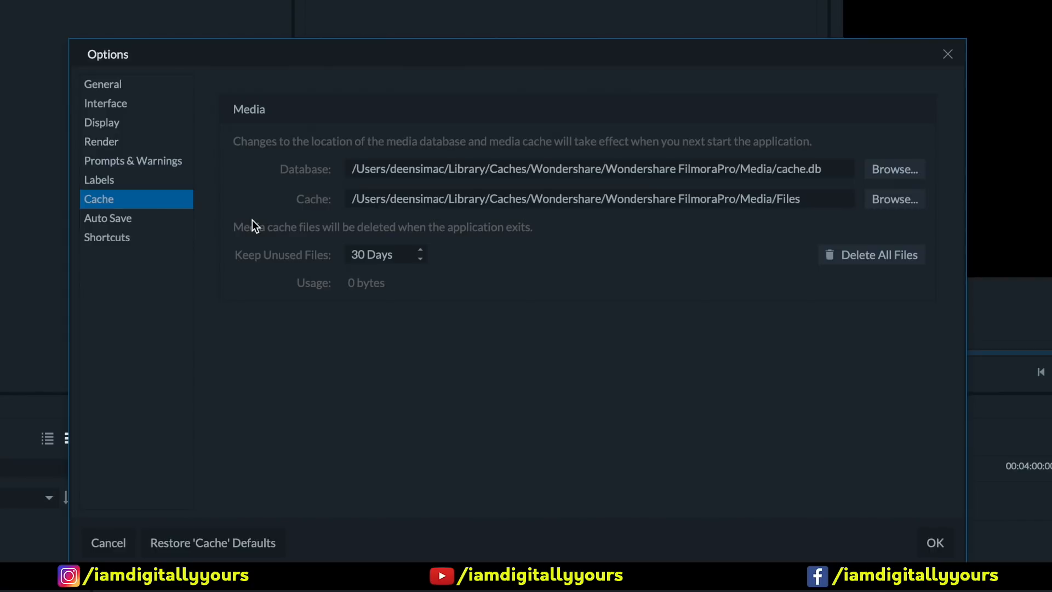
pyautogui.click(167, 222)
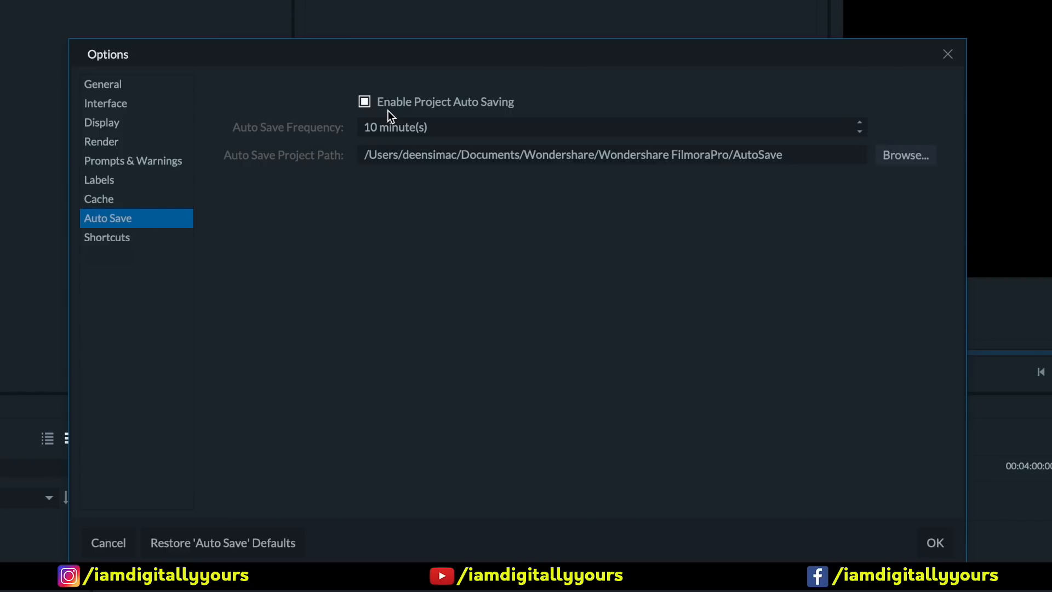
pyautogui.click(160, 241)
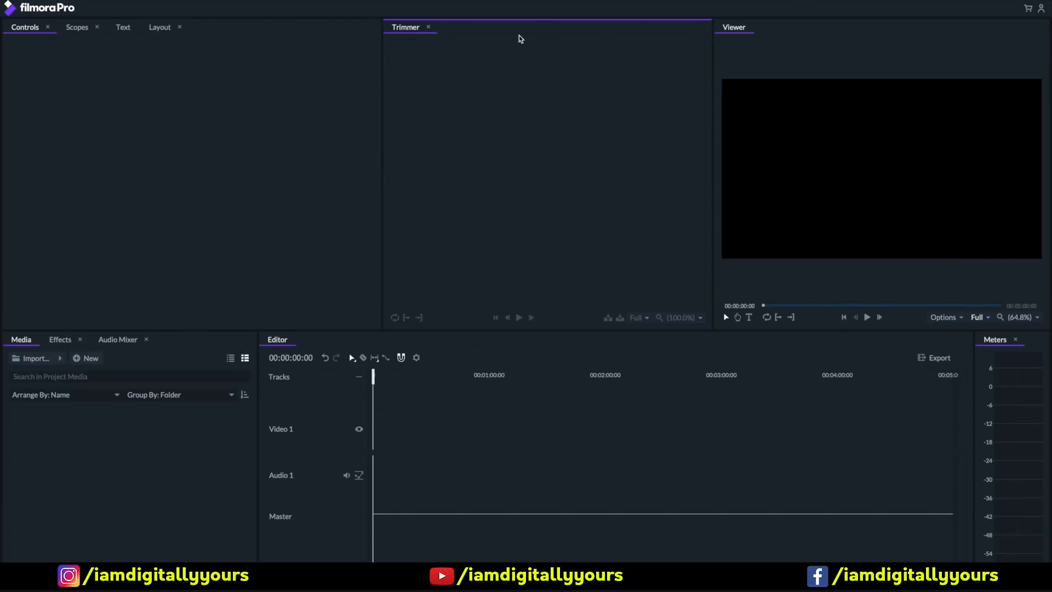
# Step: Dock the Trimmer and Viewer as full-width rows above the other panels, and reset the workspace to its default layout
pyautogui.moveTo(547, 29); pyautogui.dragTo(299, 21)
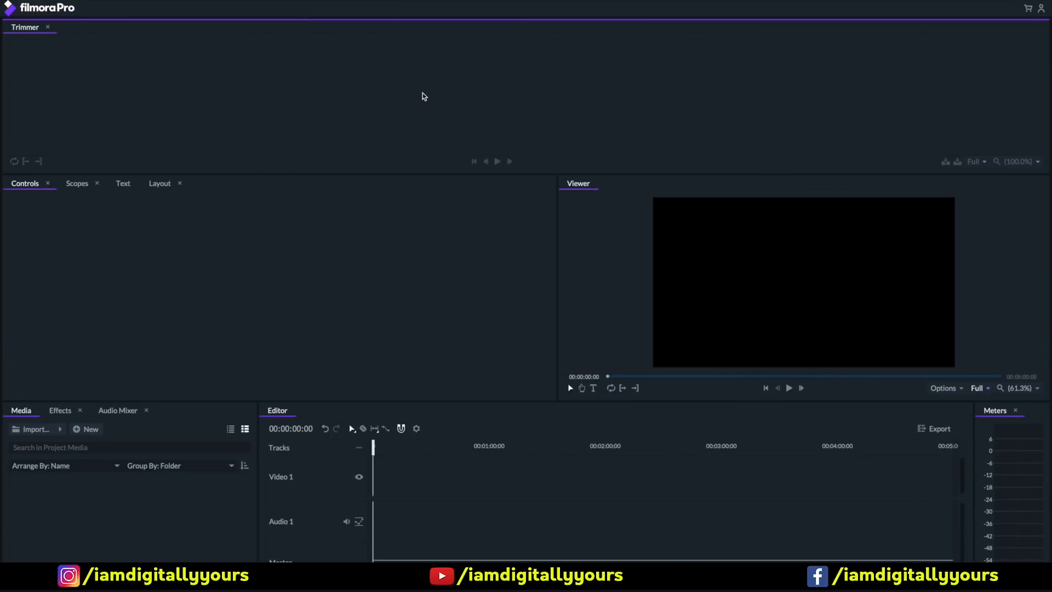
pyautogui.moveTo(671, 183); pyautogui.dragTo(678, 21)
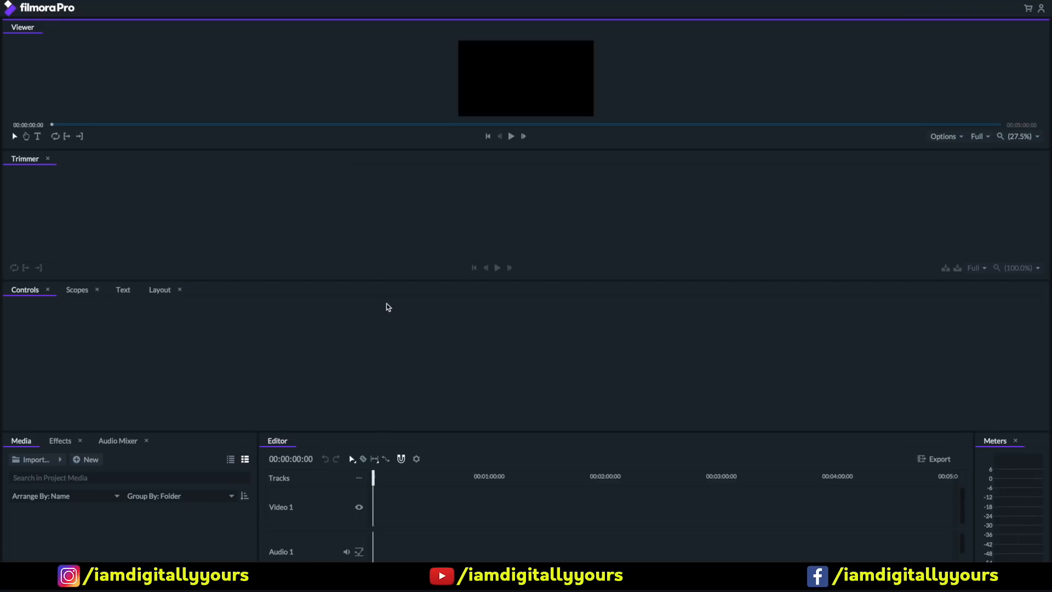
pyautogui.click(175, 5)
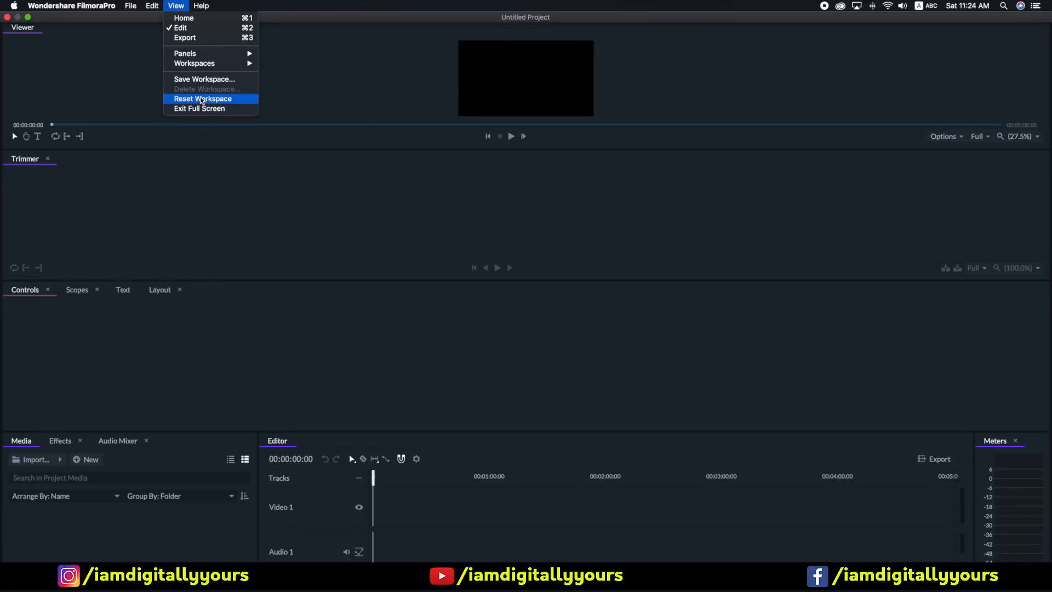
pyautogui.click(202, 99)
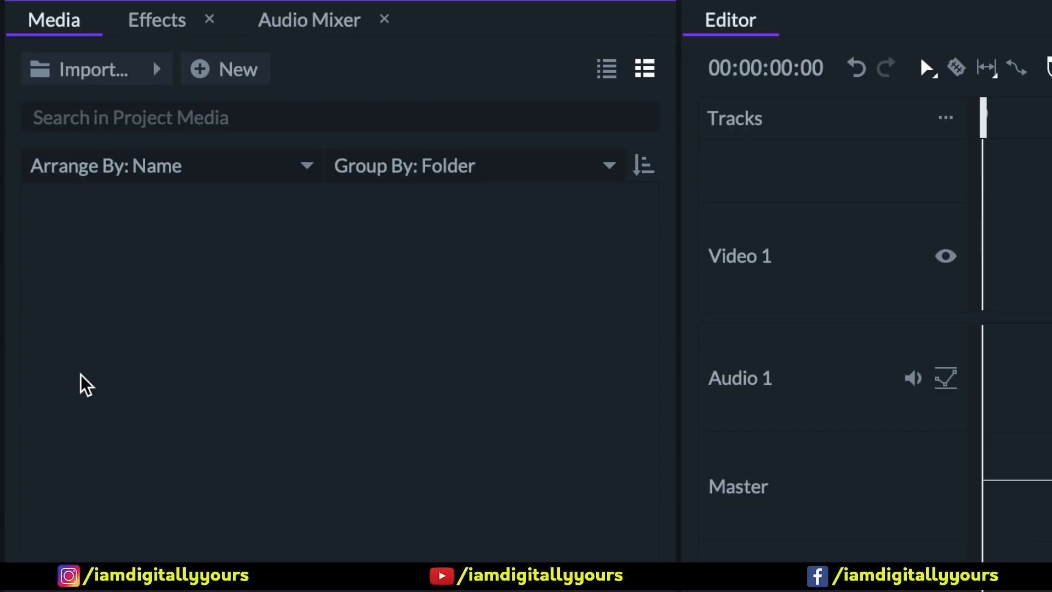
# Step: Look through the effect categories down to the transitions, and view the Audio Mixer's level controls
pyautogui.click(167, 25)
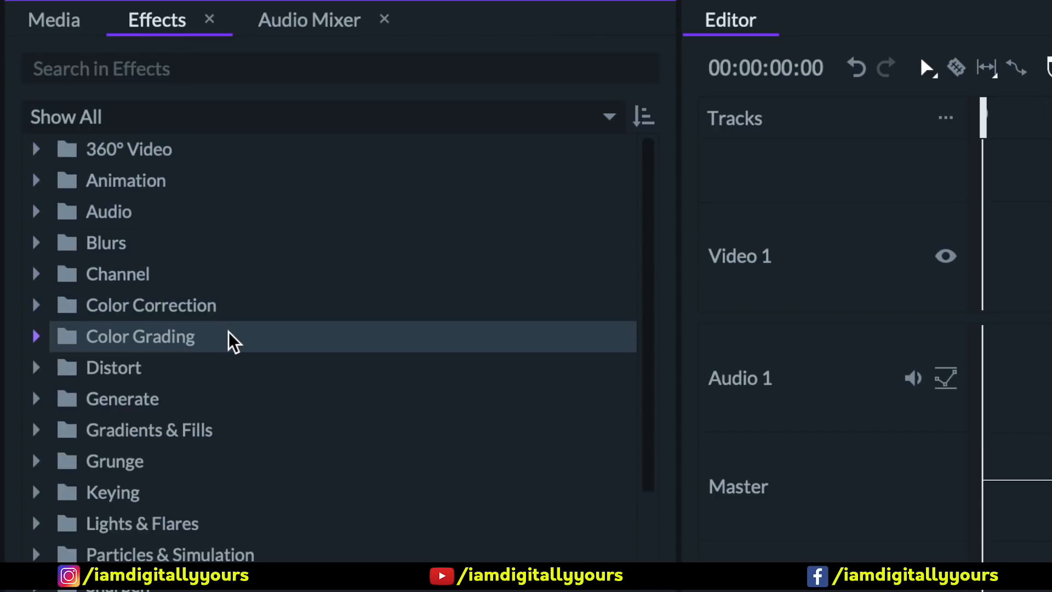
pyautogui.scroll(-3, 263, 422)
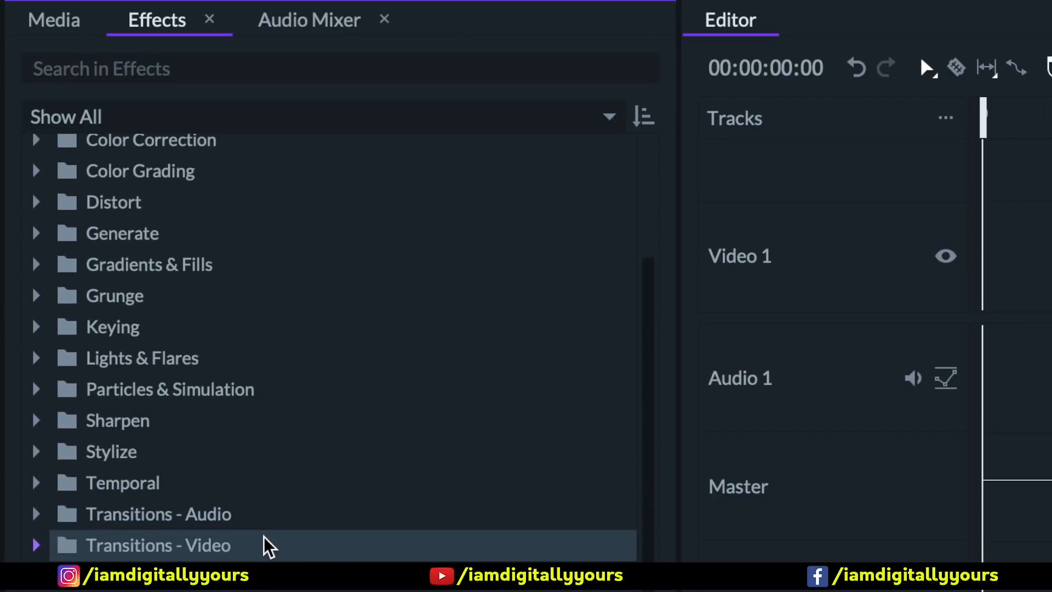
pyautogui.scroll(-1, 266, 545)
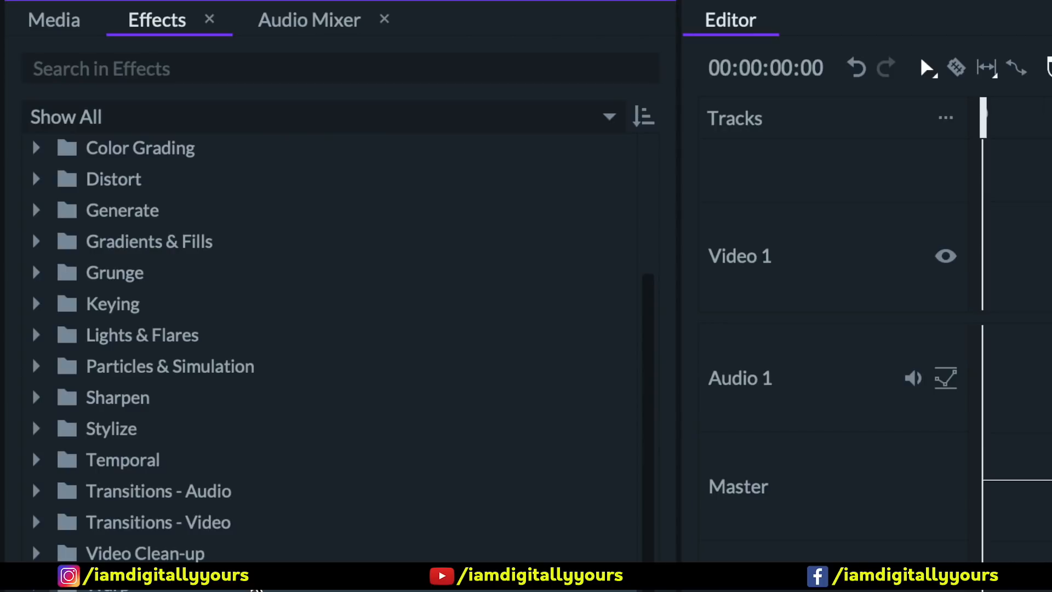
pyautogui.click(301, 30)
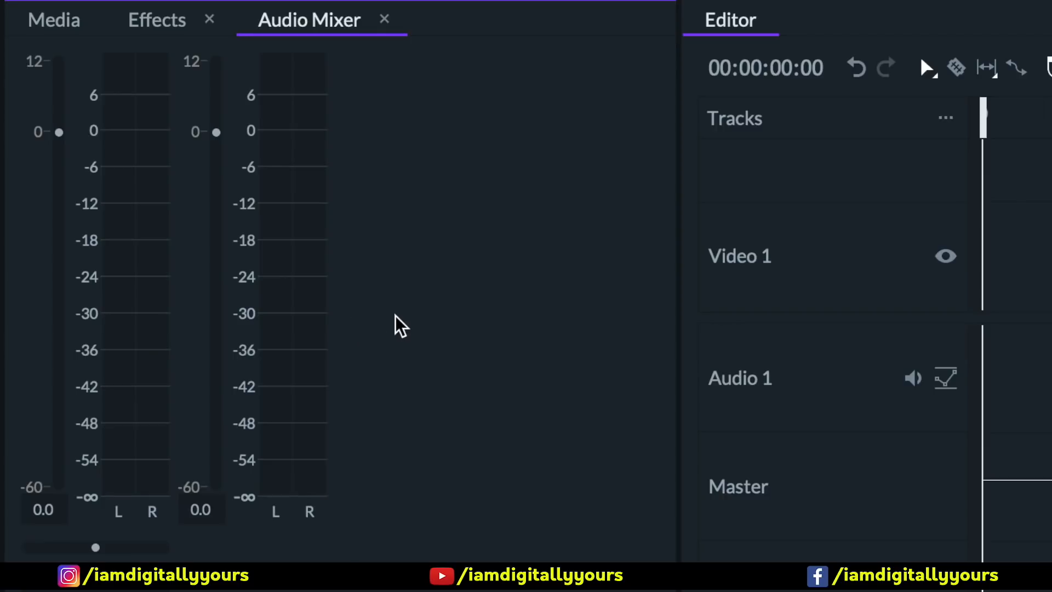
# Step: Import all the video clips and Taketheleap.wav from the Mauritius Trip 2019 folder into the project media
pyautogui.click(53, 20)
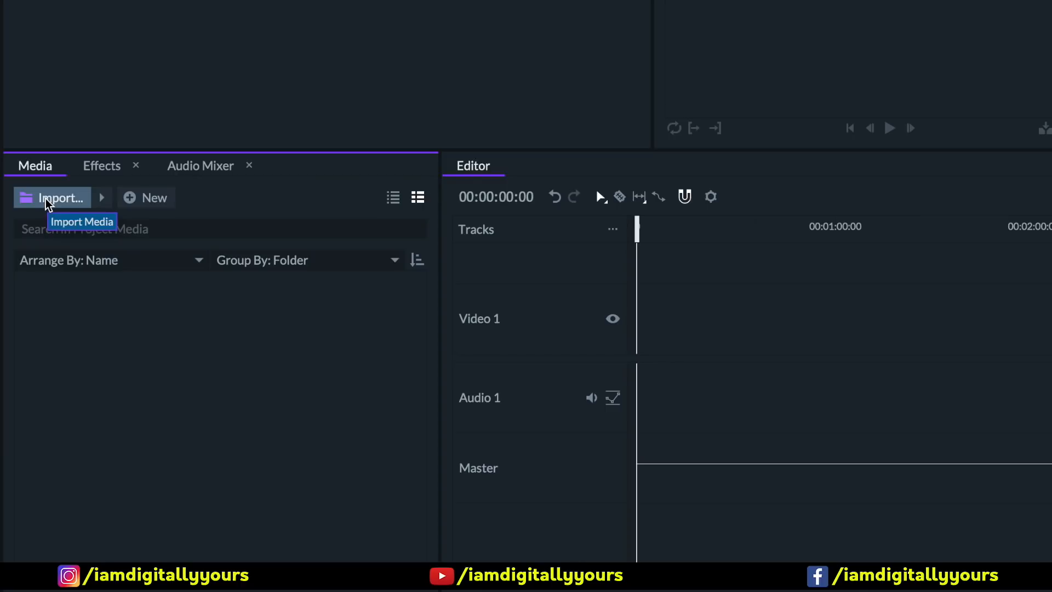
pyautogui.click(47, 203)
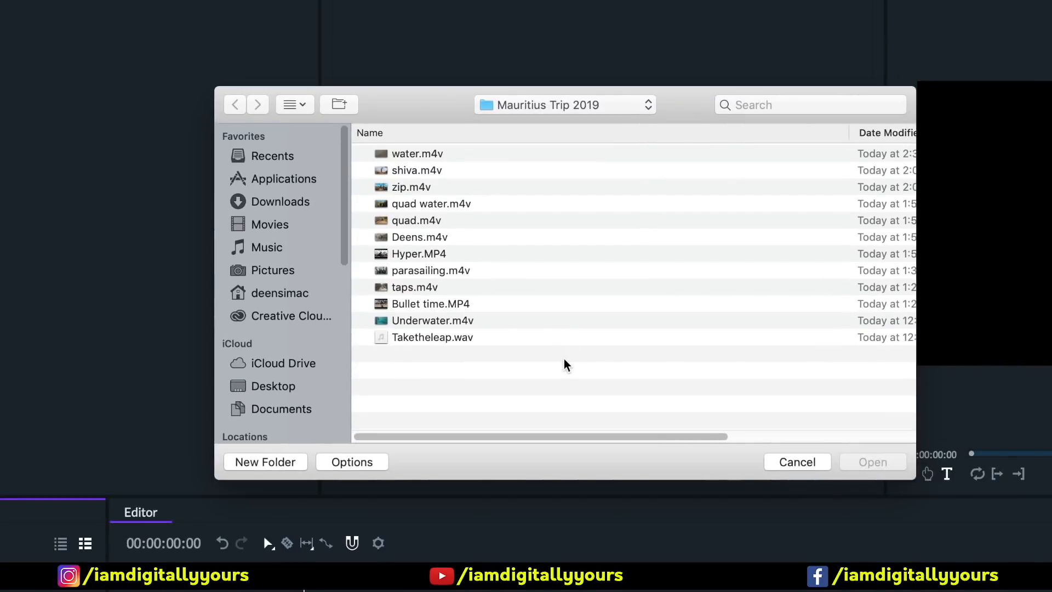
pyautogui.moveTo(498, 399); pyautogui.dragTo(540, 249)
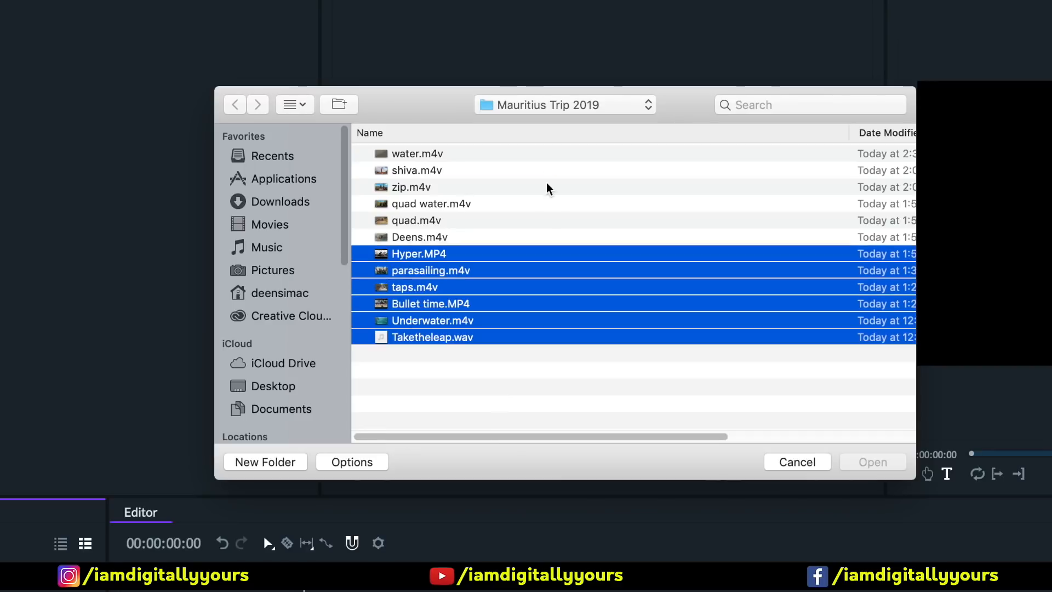
pyautogui.moveTo(548, 188); pyautogui.dragTo(548, 155)
pyautogui.click(868, 463)
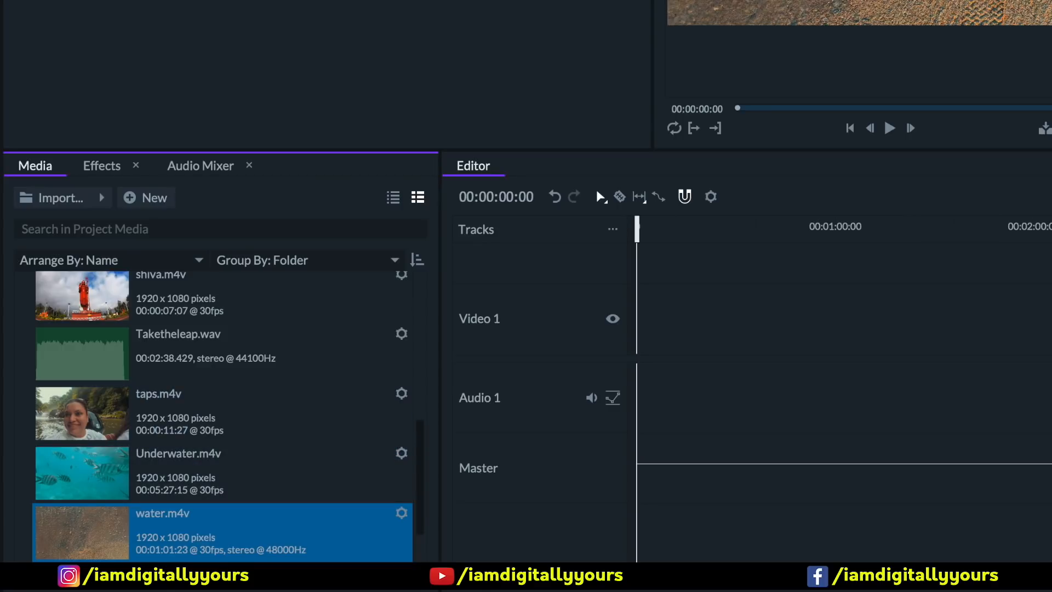
# Step: Create a project media folder named Audio and move Taketheleap.wav into it
pyautogui.click(82, 570)
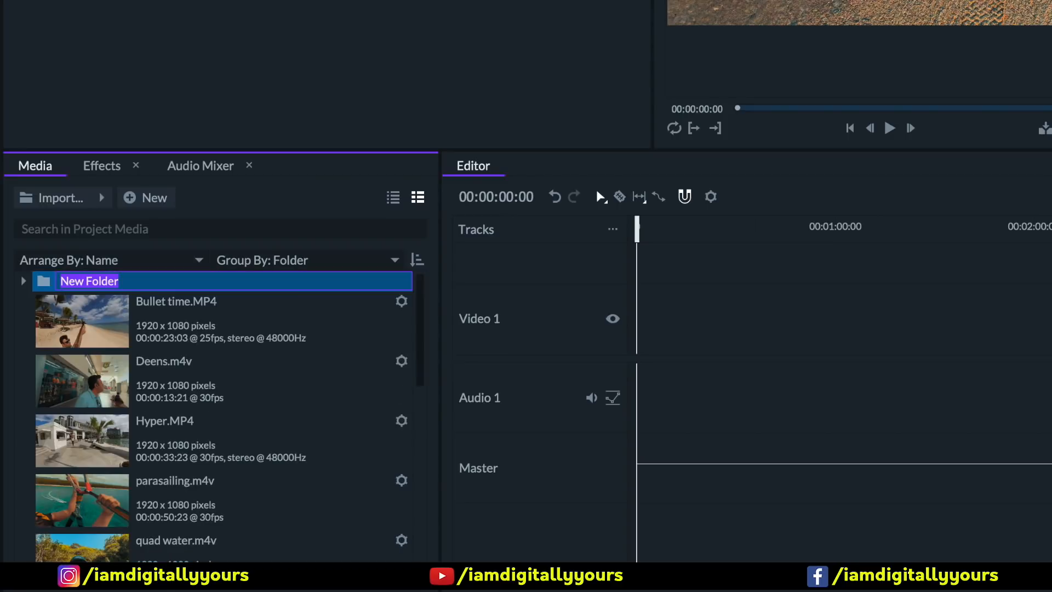
pyautogui.write('Audi')
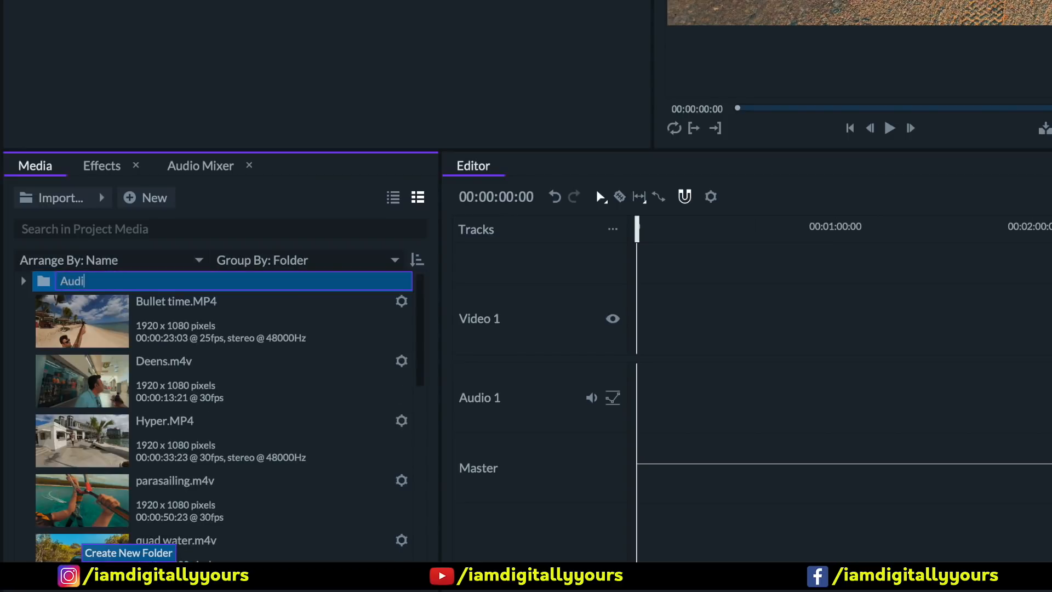
pyautogui.write('o')
pyautogui.press('Return')
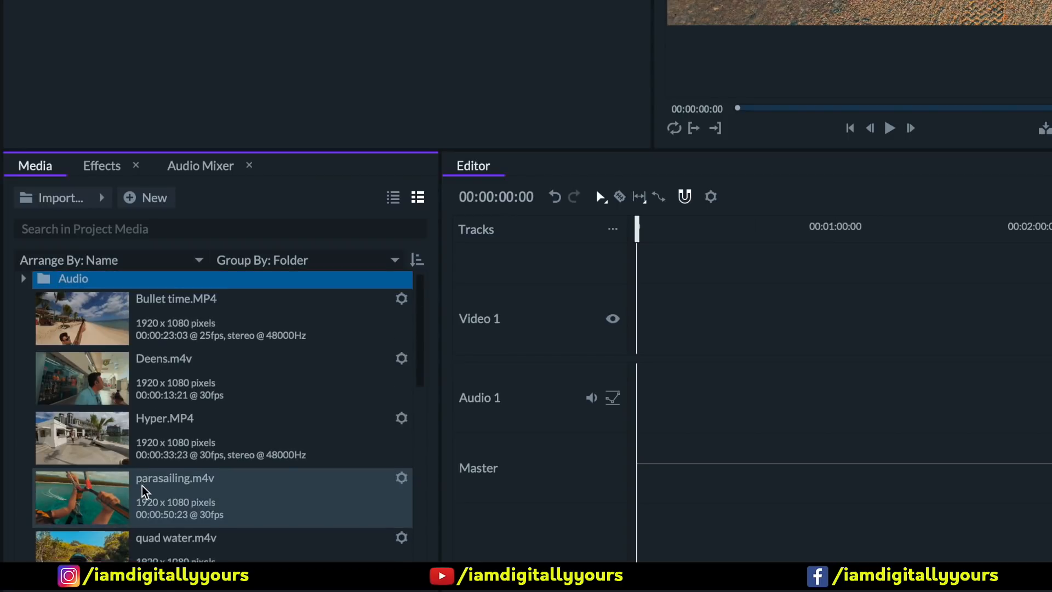
pyautogui.scroll(-5, 143, 488)
pyautogui.click(159, 461)
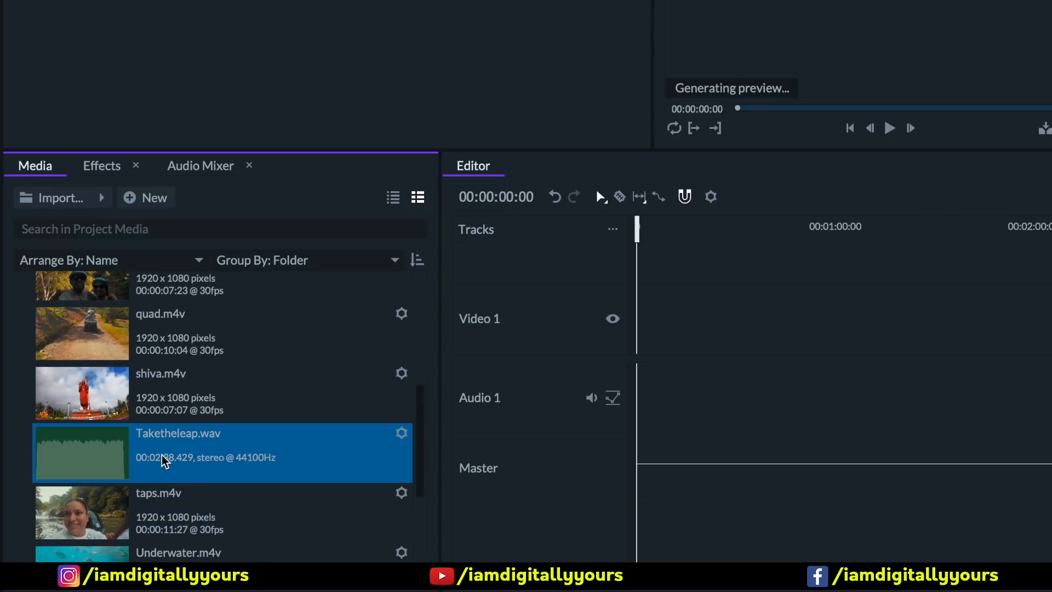
pyautogui.moveTo(78, 457); pyautogui.dragTo(94, 284)
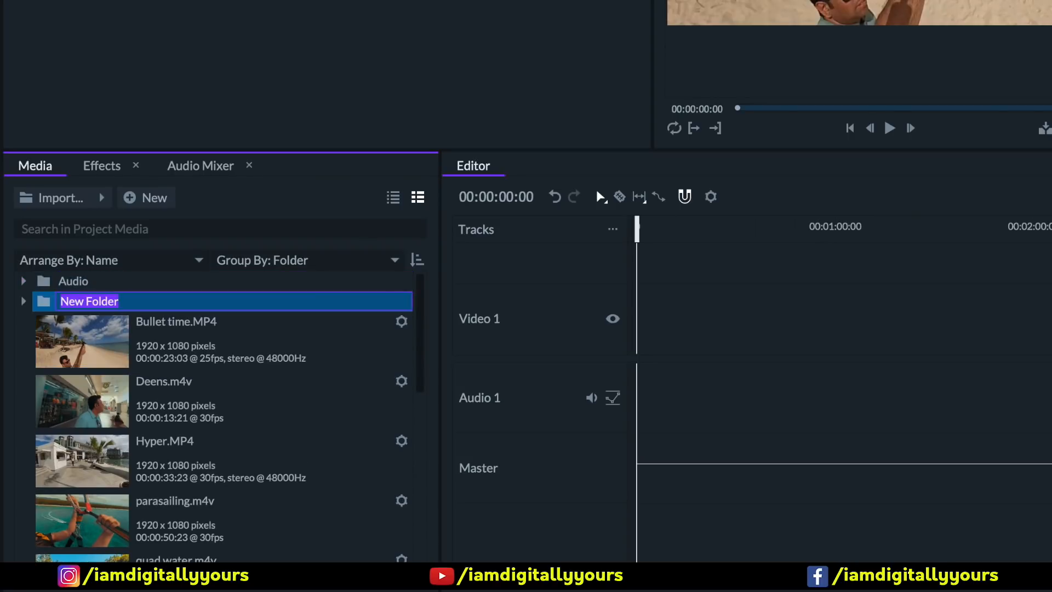
# Step: Create a Videos folder, move all the video clips into it and collapse the folder
pyautogui.write('Videos')
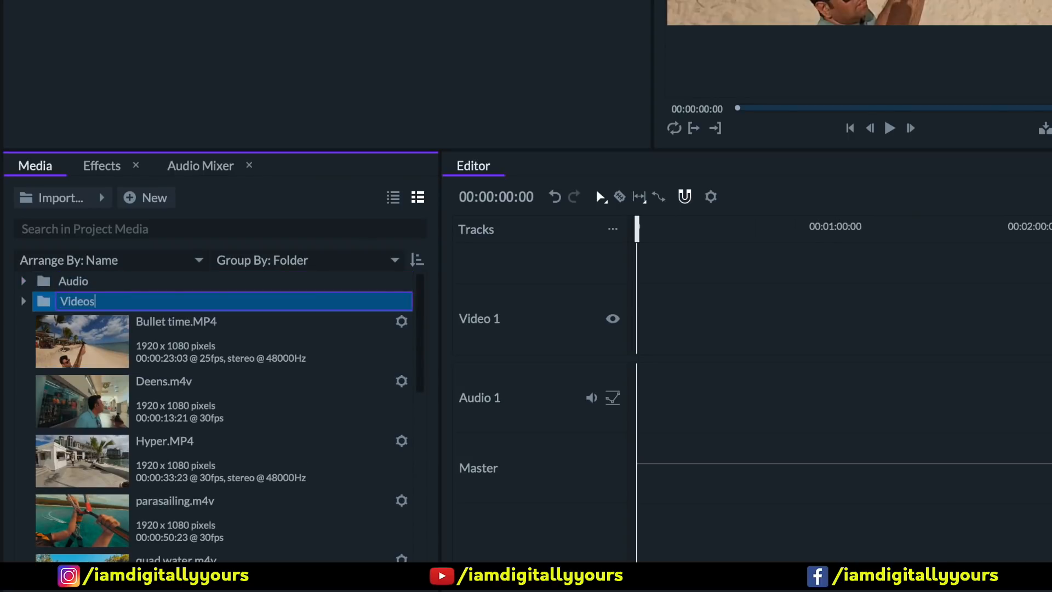
pyautogui.press('Return')
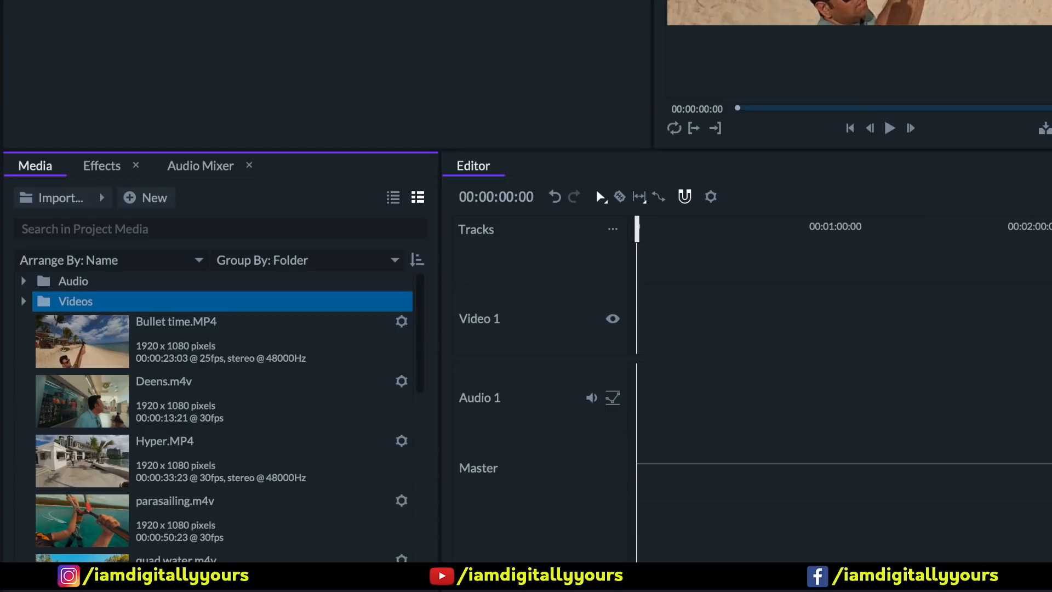
pyautogui.click(71, 340)
pyautogui.press('super+a')
pyautogui.moveTo(70, 338); pyautogui.dragTo(73, 304)
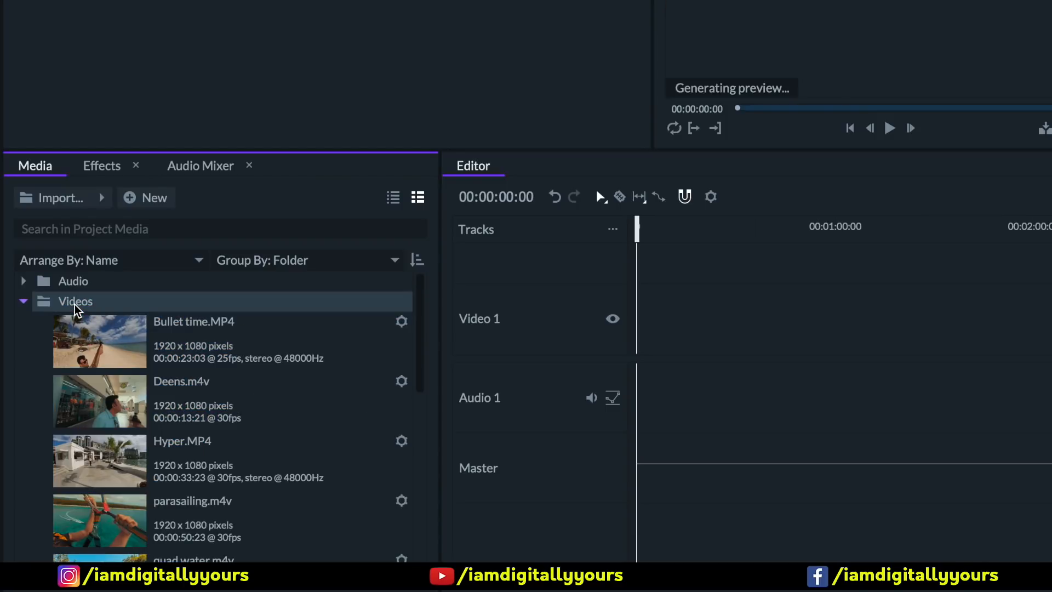
pyautogui.click(24, 302)
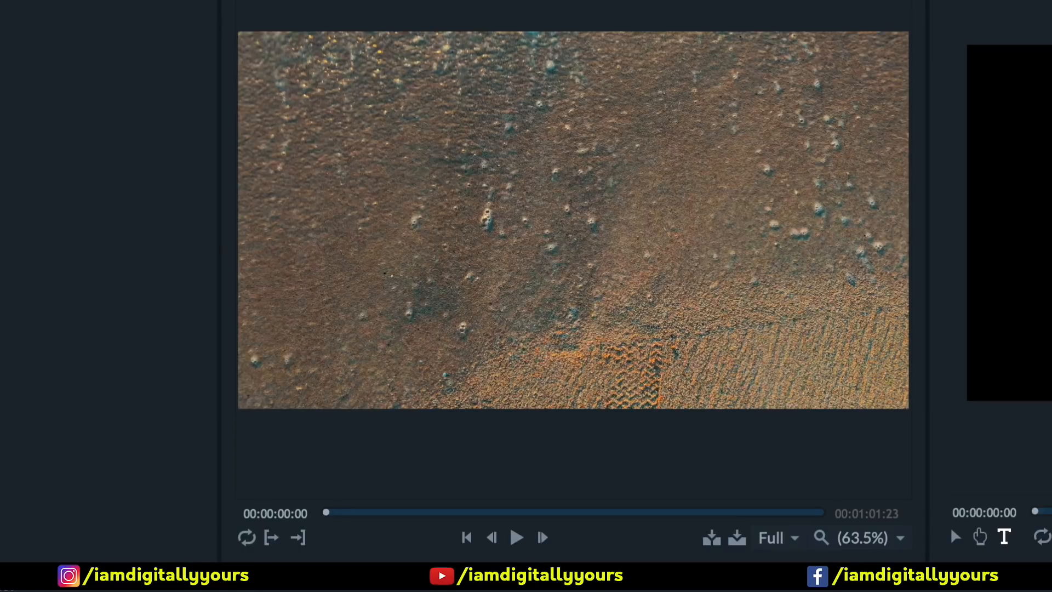
# Step: Trim water.m4v from 00:00:06:16 to 00:00:10:14, add the trimmed part to the timeline, and return the playhead to the start
pyautogui.moveTo(540, 343)
pyautogui.moveTo(327, 514); pyautogui.dragTo(373, 515)
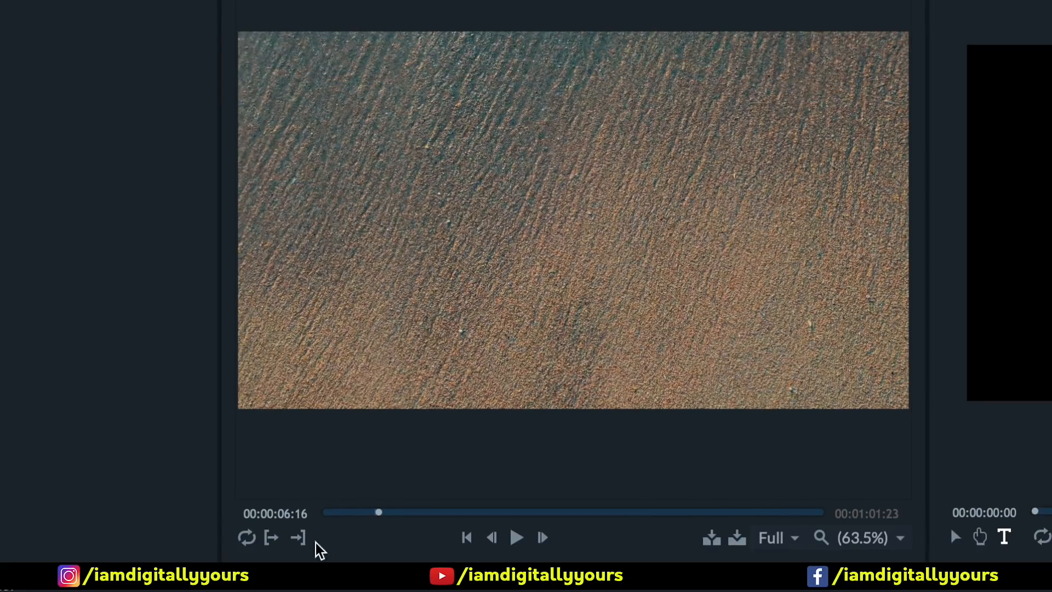
pyautogui.click(272, 539)
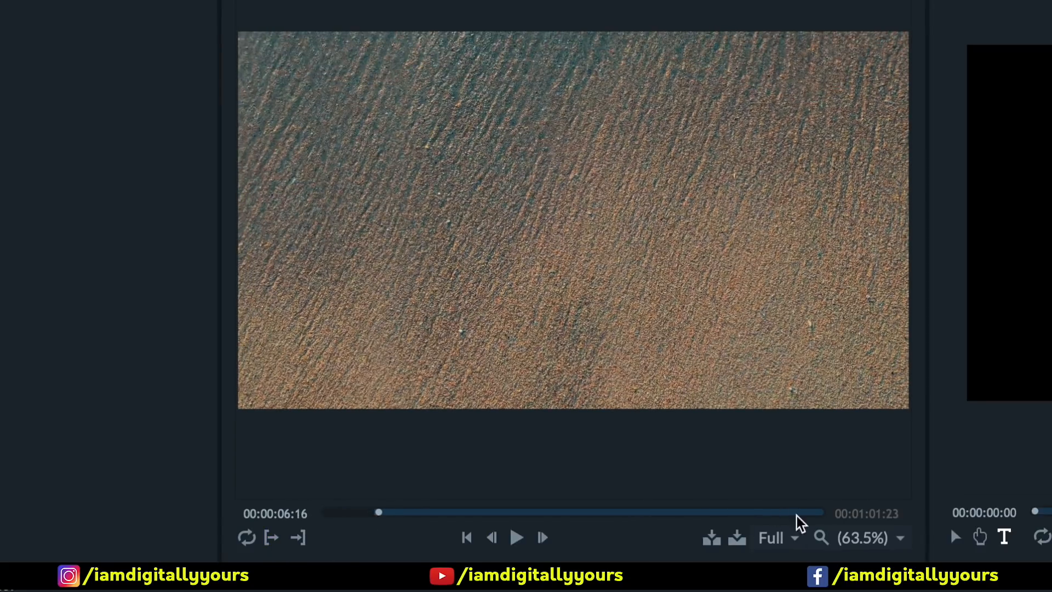
pyautogui.moveTo(823, 515); pyautogui.dragTo(409, 515)
pyautogui.click(299, 538)
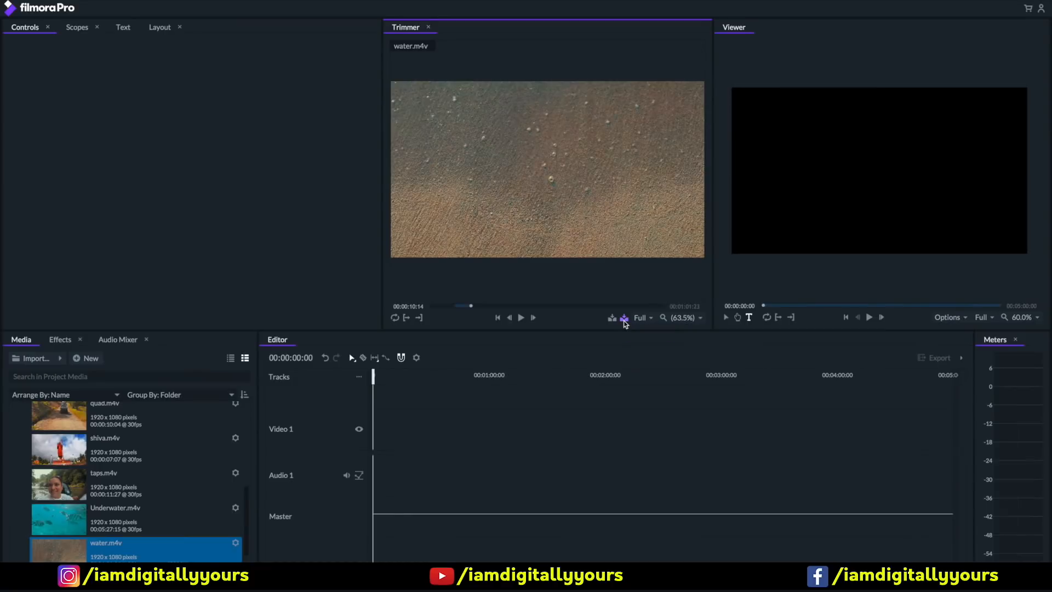
pyautogui.click(737, 538)
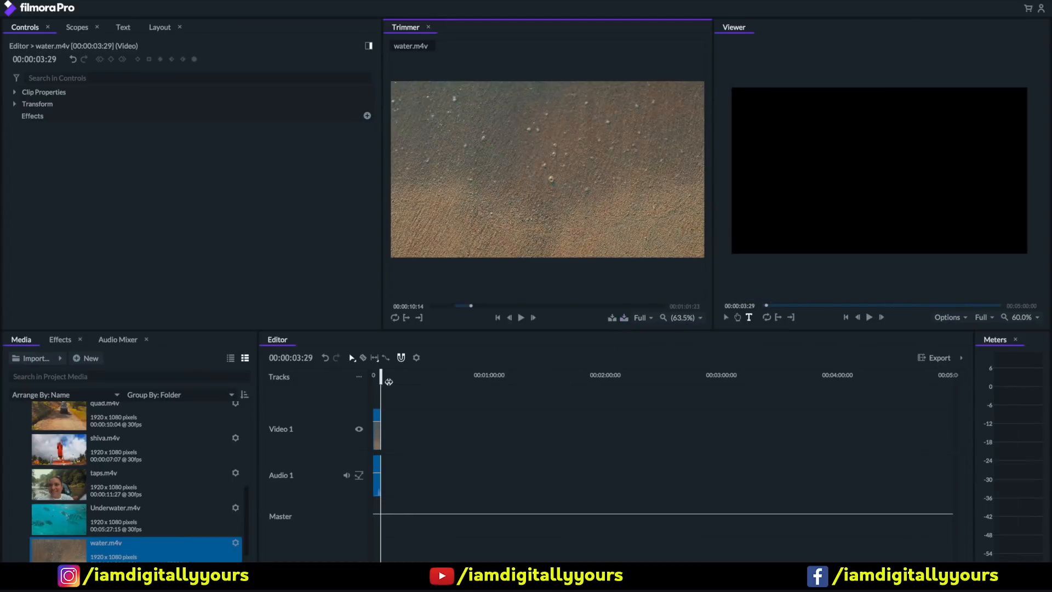
pyautogui.moveTo(388, 381); pyautogui.dragTo(361, 382)
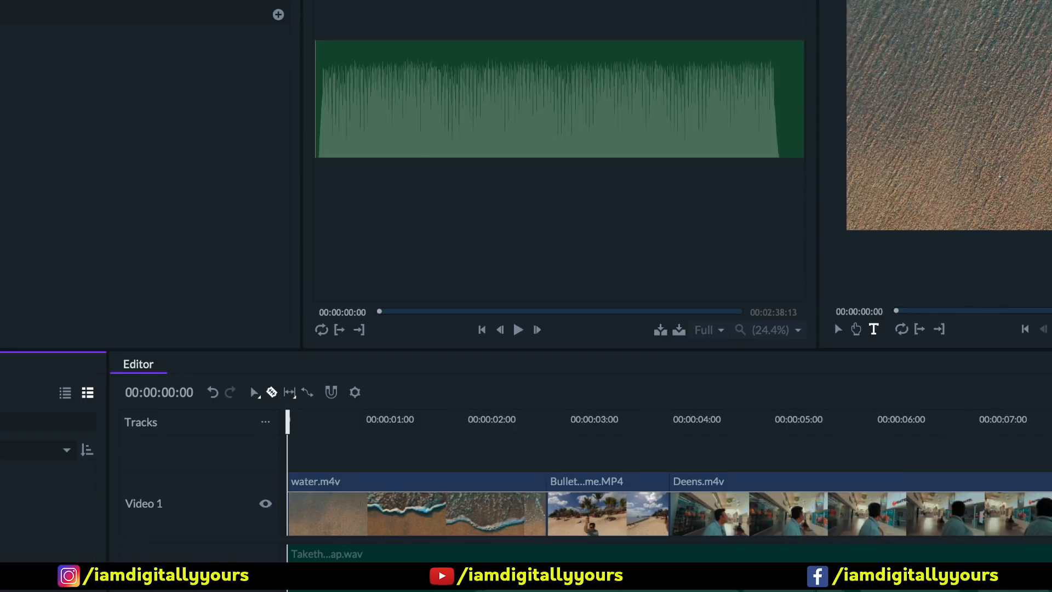
# Step: Move the Deens.m4v clip onto a new video track above Video 1, and undo the move
pyautogui.click(801, 525)
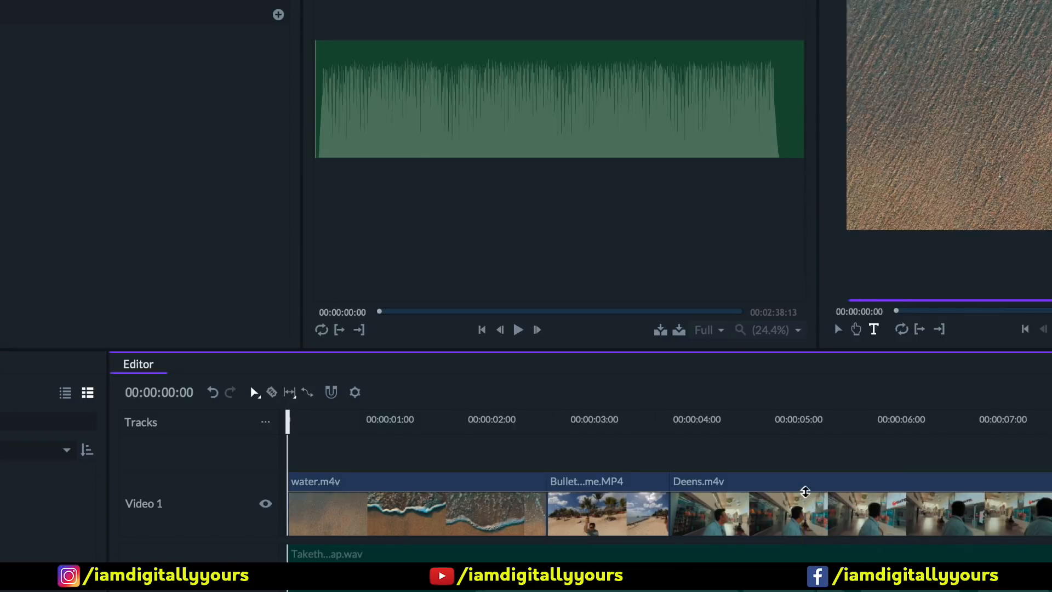
pyautogui.moveTo(810, 511); pyautogui.dragTo(762, 461)
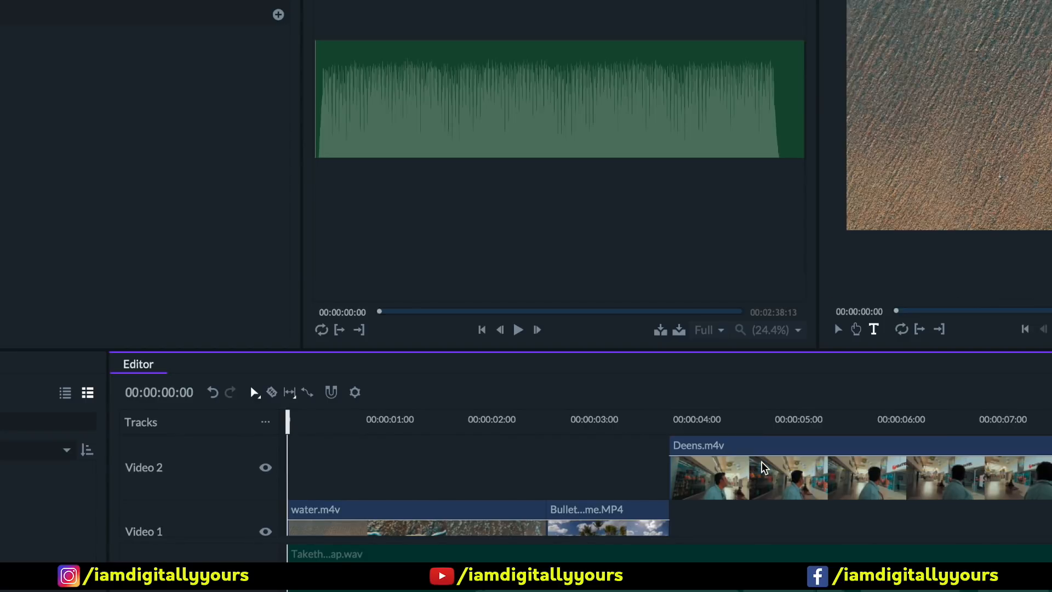
pyautogui.hotkey('ctrl', 'z')
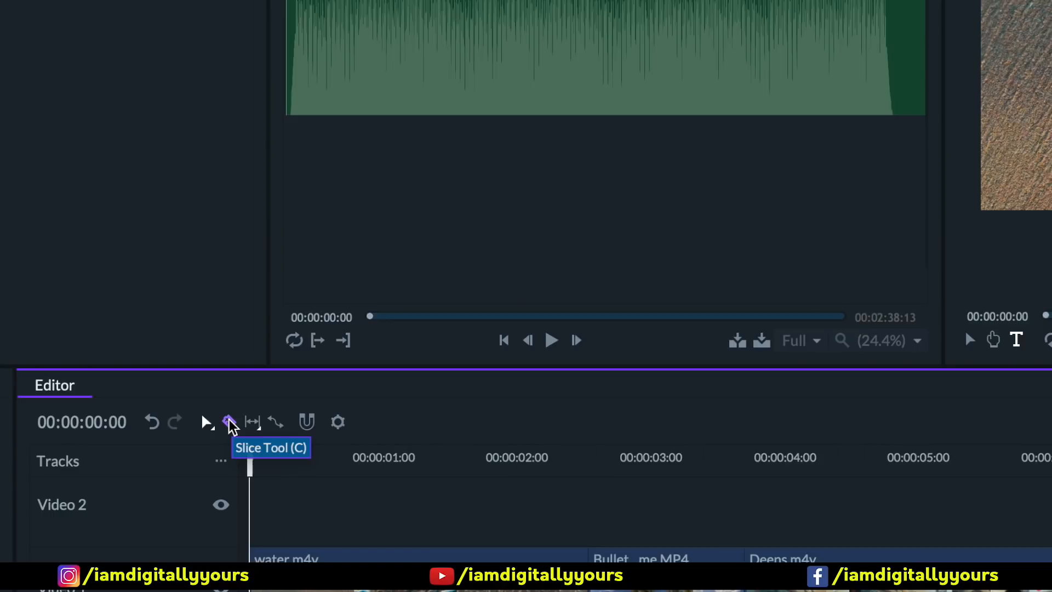
# Step: Open the project settings and view the available template presets
pyautogui.click(338, 422)
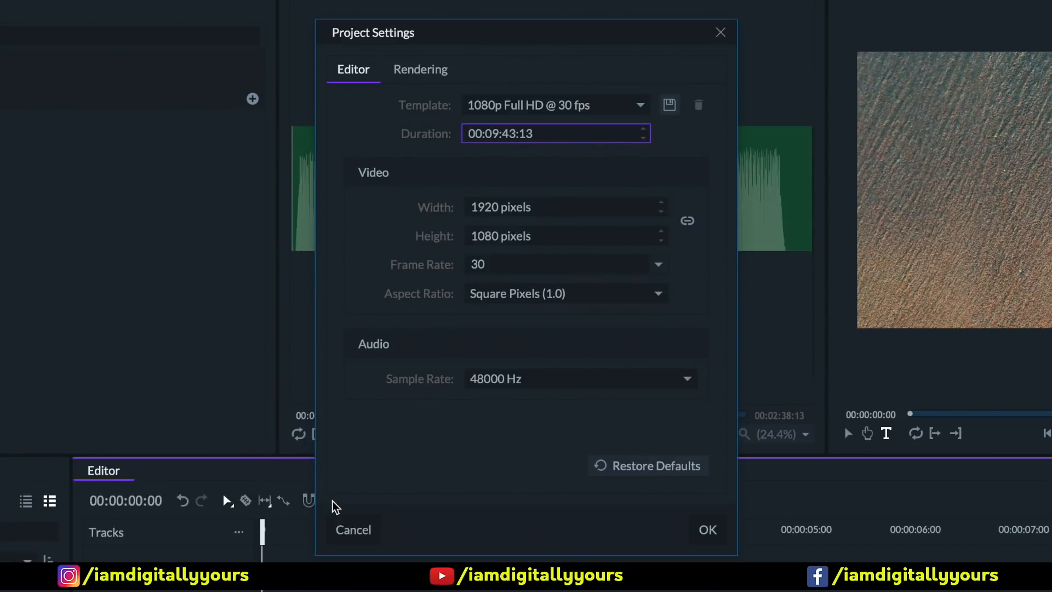
pyautogui.click(640, 109)
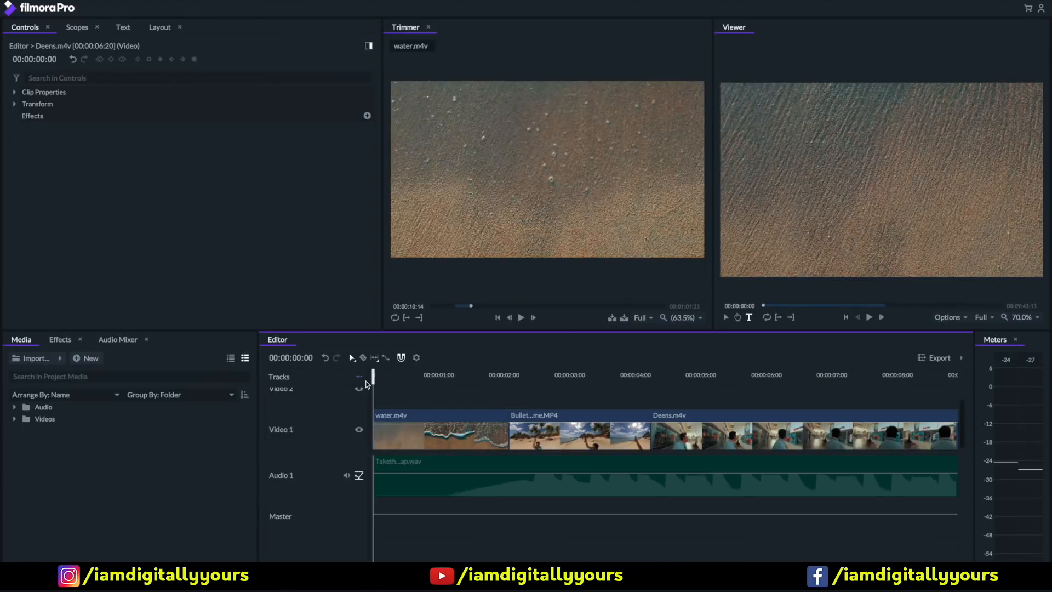
# Step: Preview the timeline through Deens.m4v and slice that clip at 00:00:05:18
pyautogui.press('space')
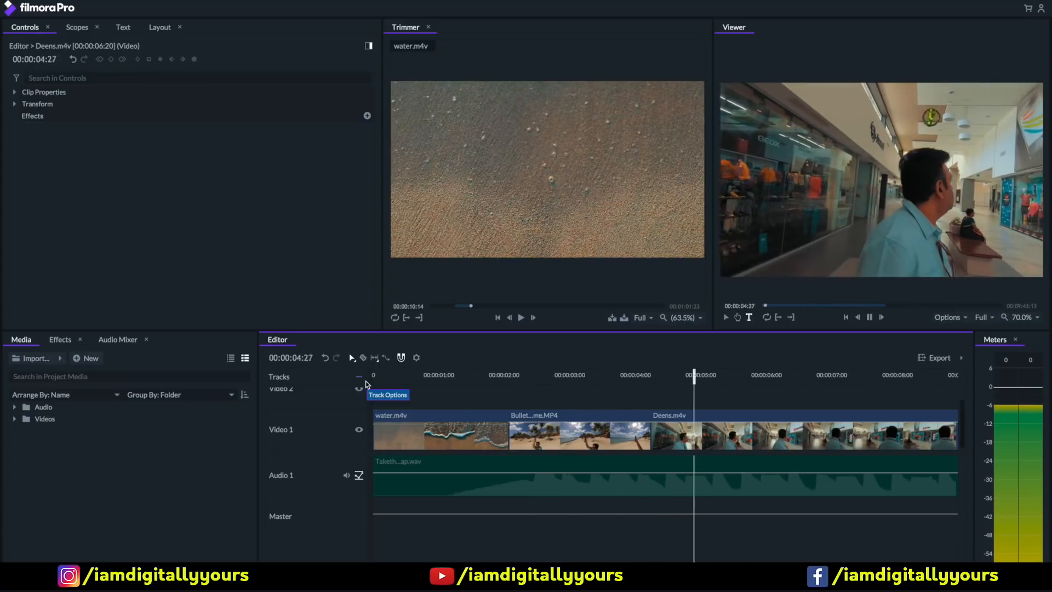
pyautogui.press('space')
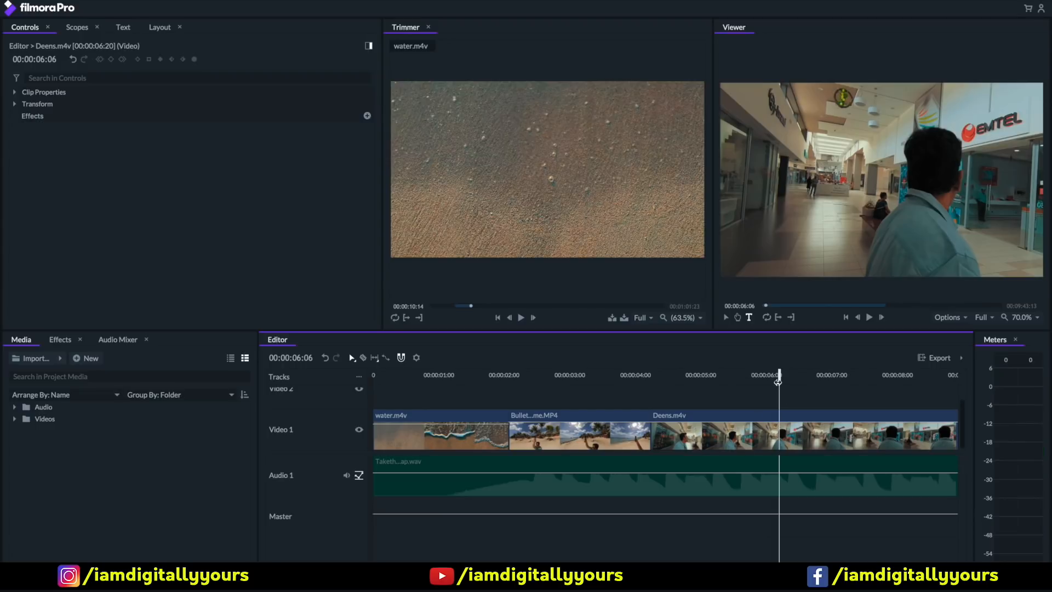
pyautogui.moveTo(778, 382); pyautogui.dragTo(734, 388)
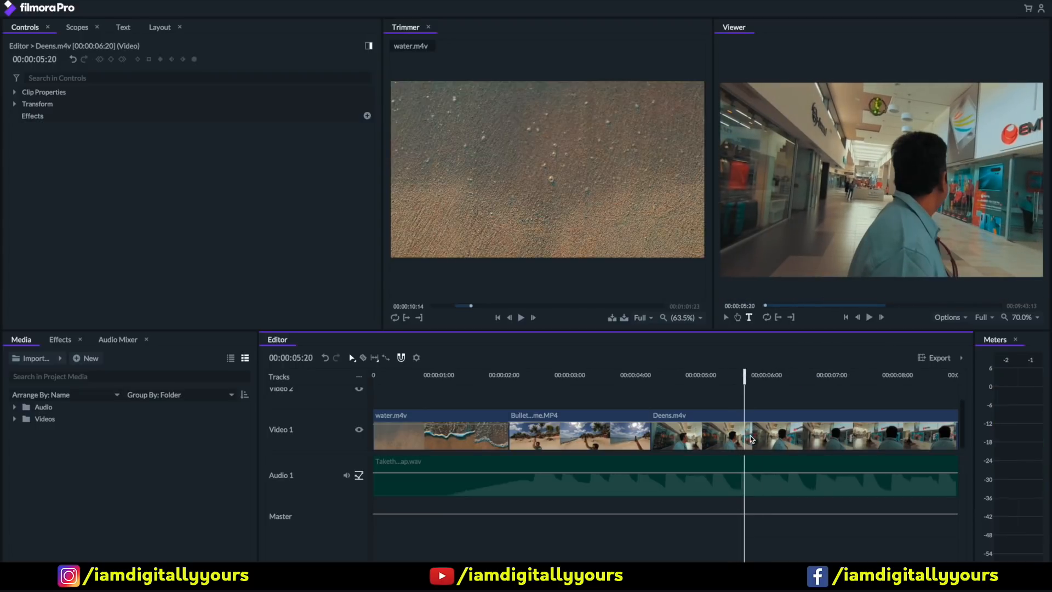
pyautogui.moveTo(745, 380); pyautogui.dragTo(899, 394)
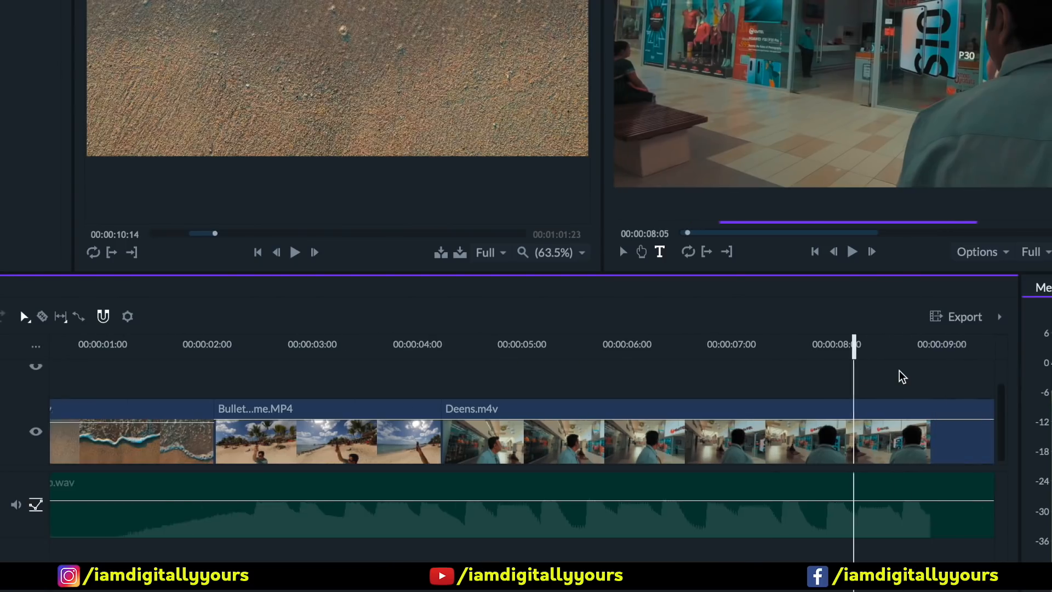
pyautogui.moveTo(815, 382); pyautogui.dragTo(357, 396)
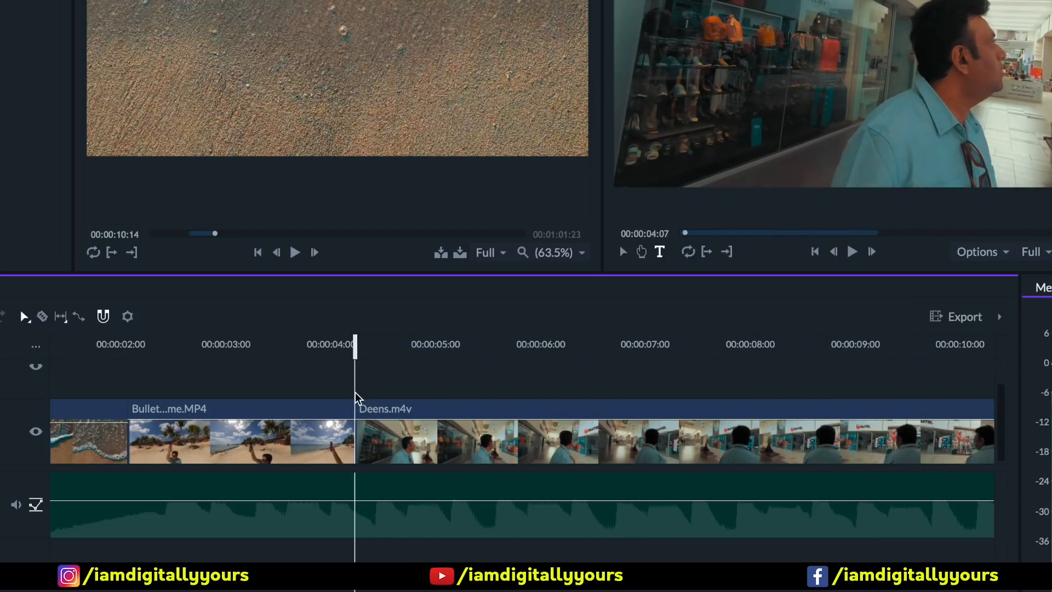
pyautogui.press('space')
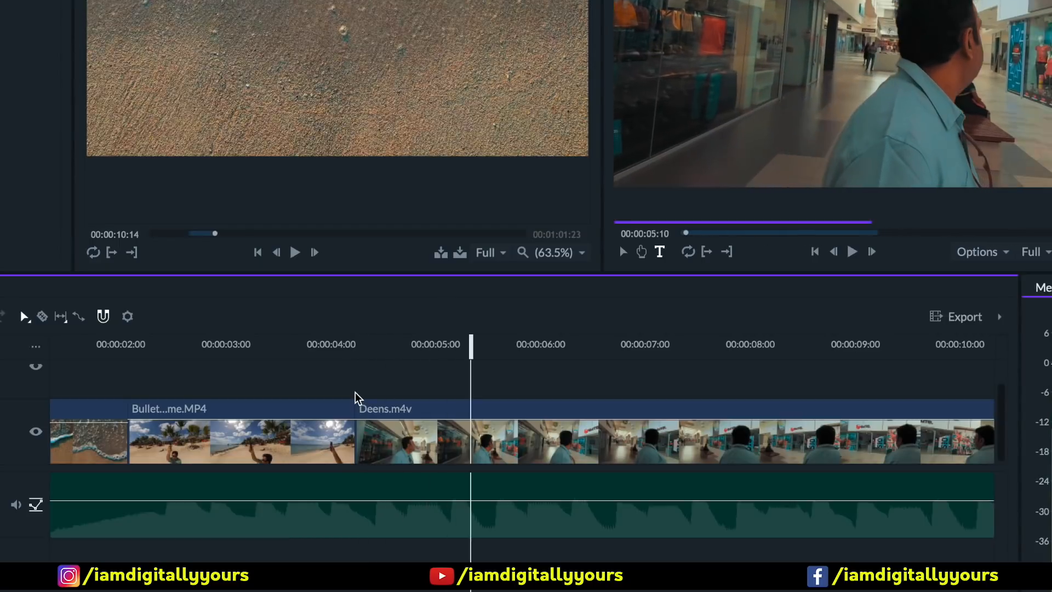
pyautogui.hscroll(-2, 356, 395)
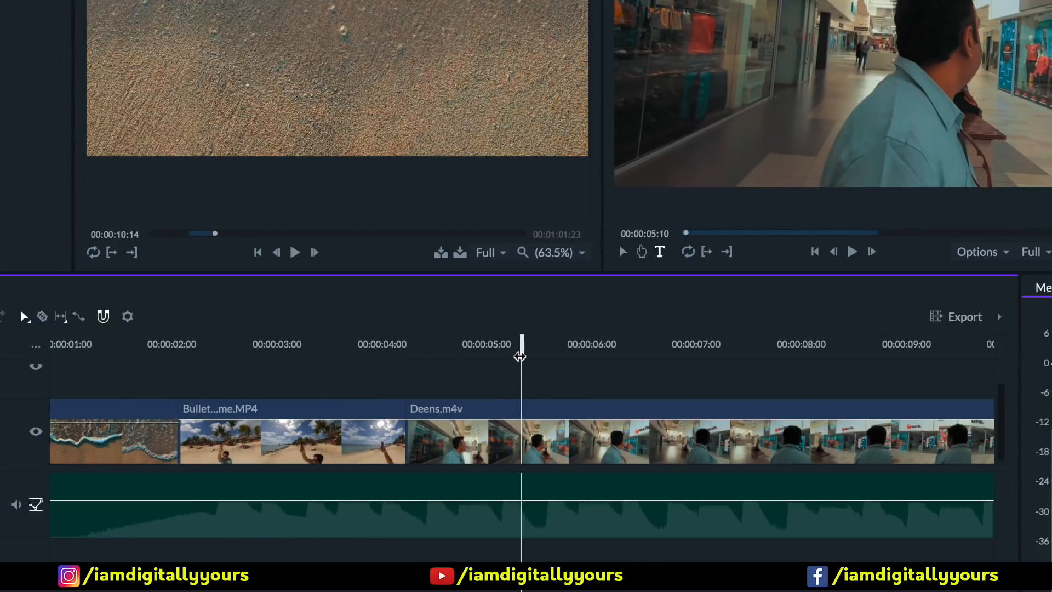
pyautogui.moveTo(520, 355); pyautogui.dragTo(550, 359)
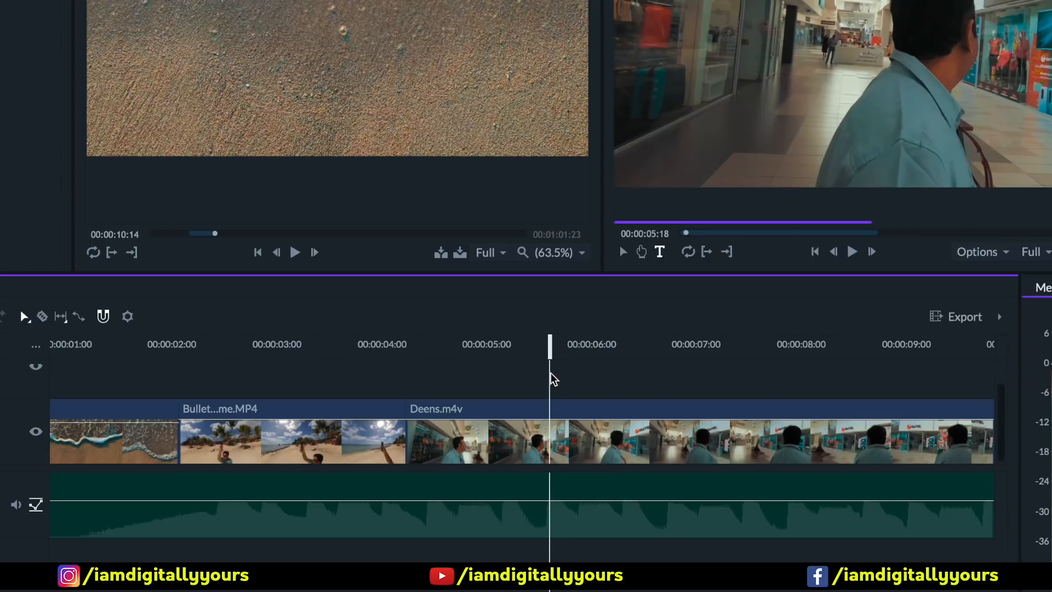
pyautogui.click(42, 317)
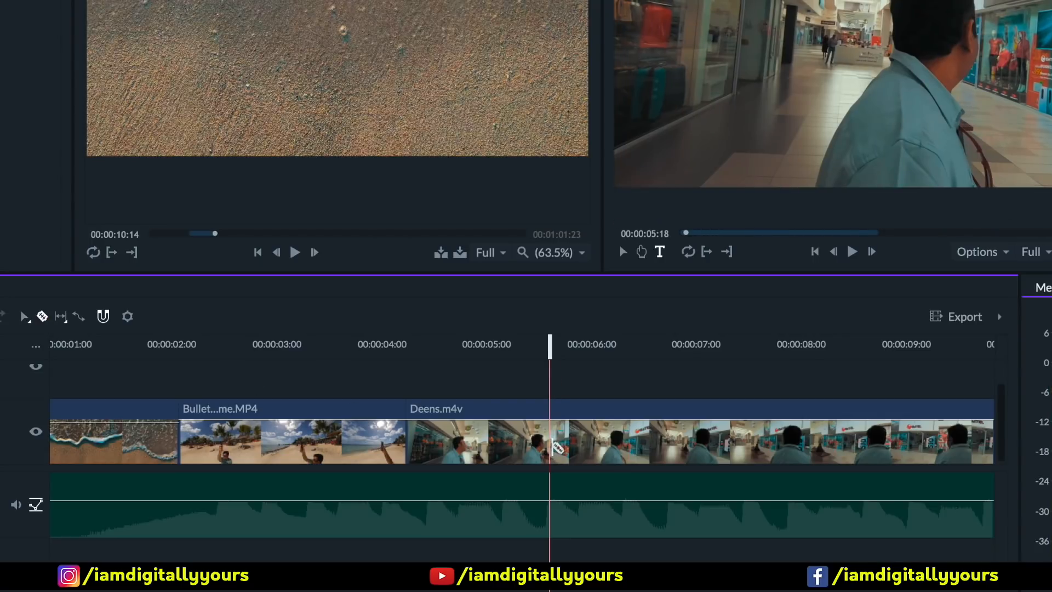
pyautogui.click(554, 447)
# Step: Slice the second part of Deens.m4v at 00:00:09:24
pyautogui.hscroll(4, 548, 446)
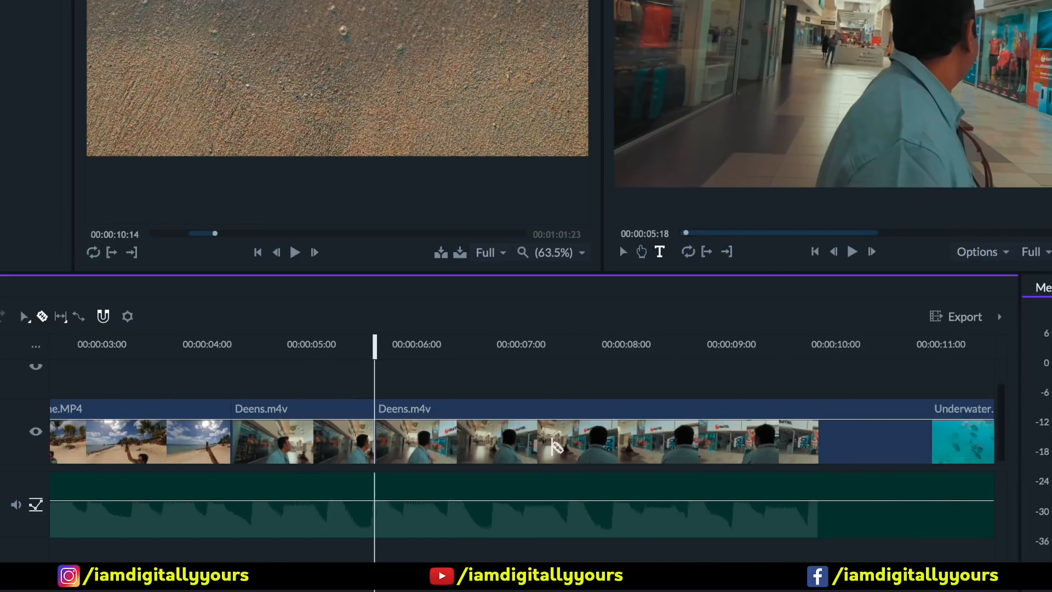
pyautogui.moveTo(377, 357); pyautogui.dragTo(815, 372)
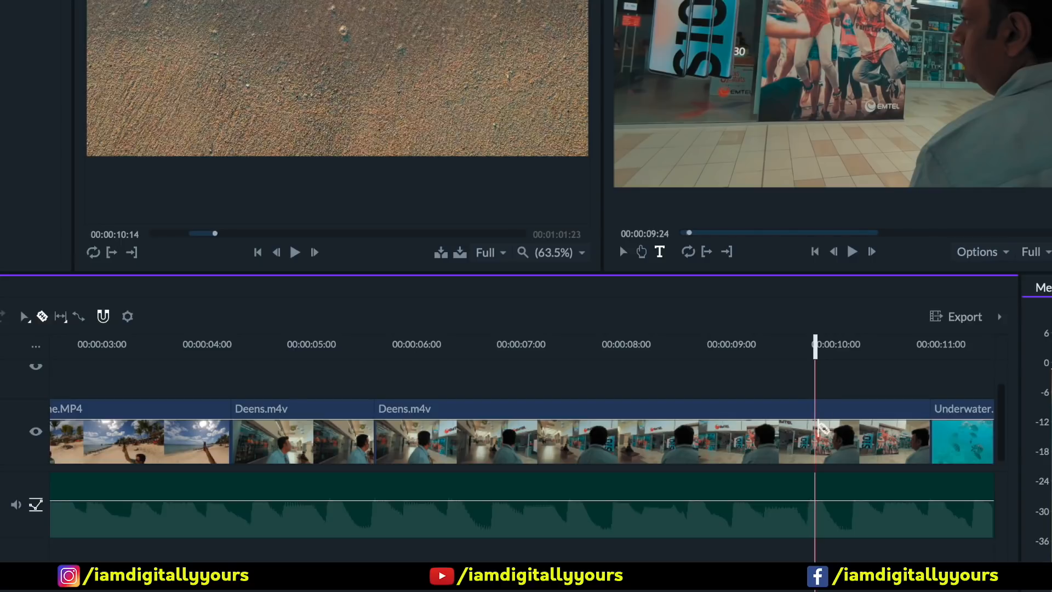
pyautogui.click(819, 430)
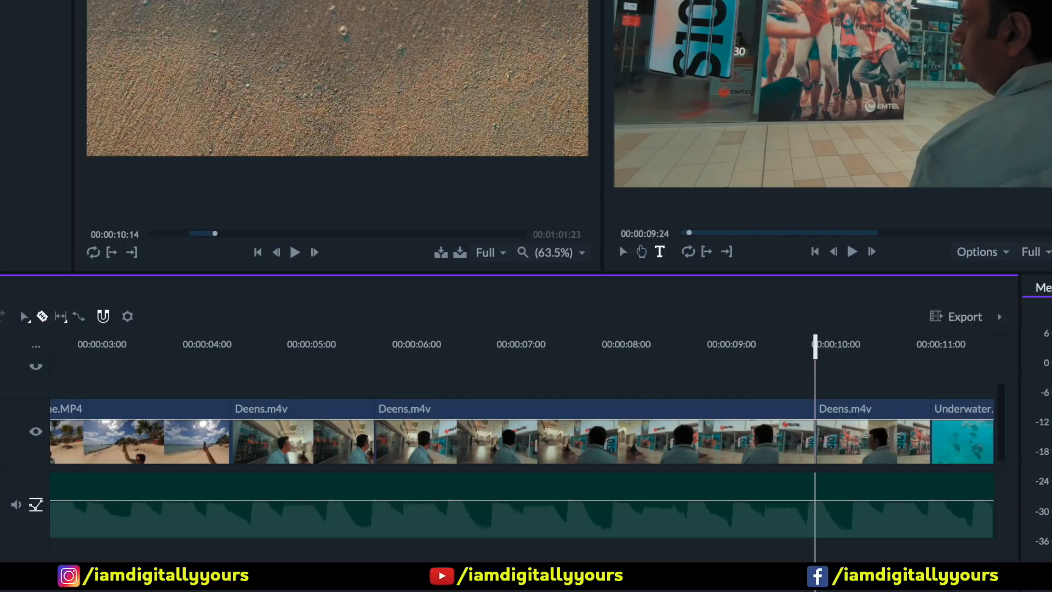
# Step: Delete the middle Deens.m4v segment between the two cuts, closing the gap, and play back the edit
pyautogui.click(23, 318)
pyautogui.click(631, 443)
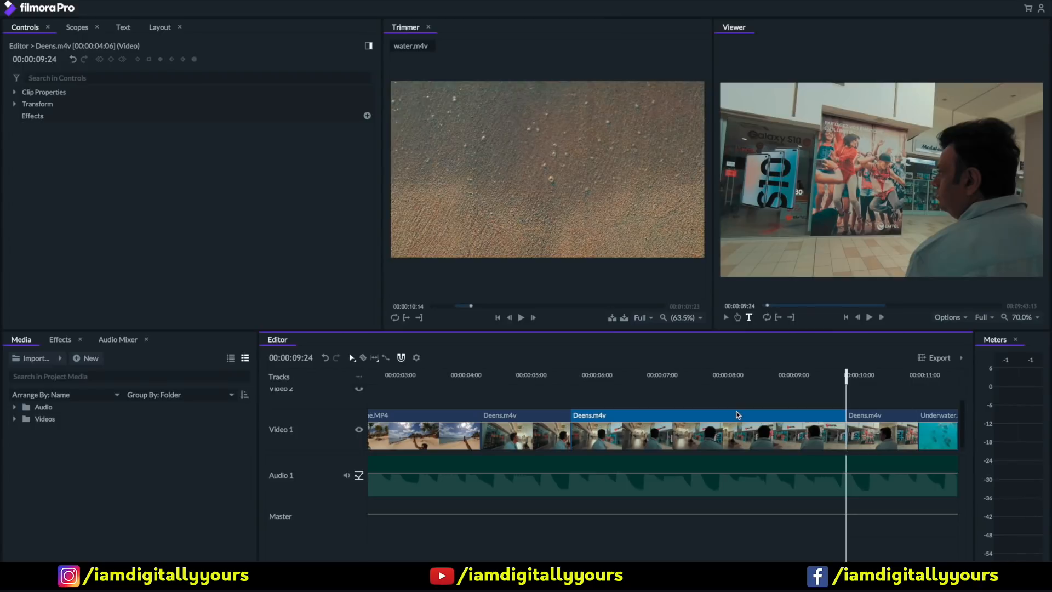
pyautogui.press('Delete')
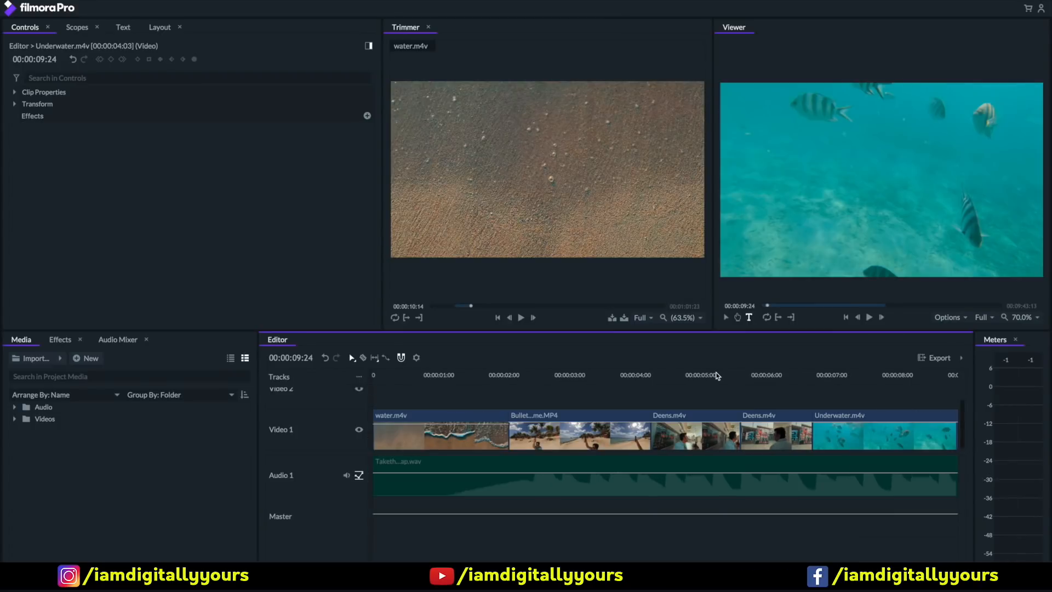
pyautogui.press('space')
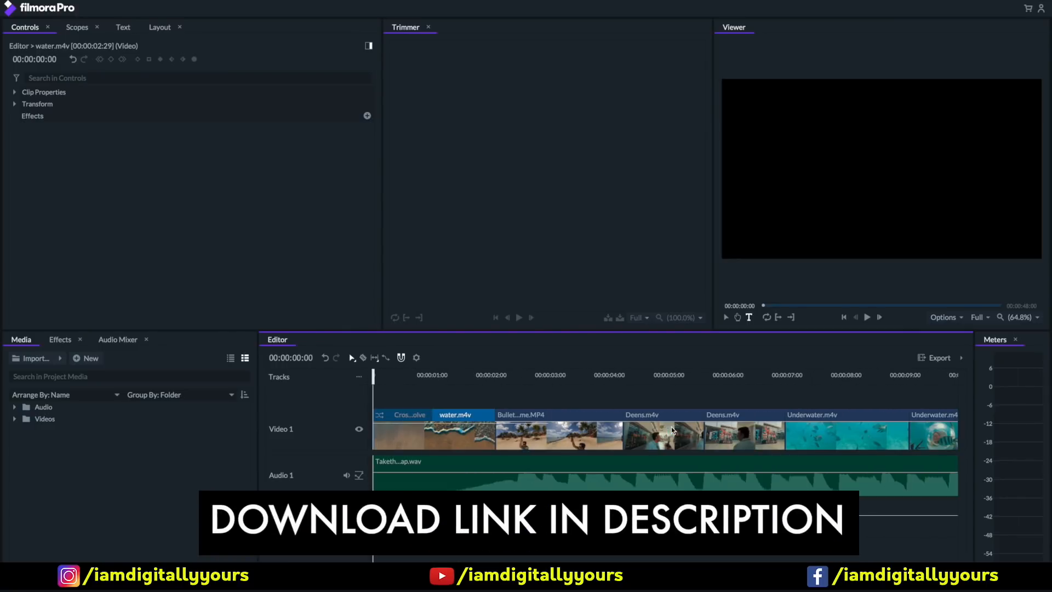
# Step: Move the playhead to 00:00:00:06, browse the installed title presets and import Title 02 into the project
pyautogui.moveTo(380, 376); pyautogui.dragTo(384, 377)
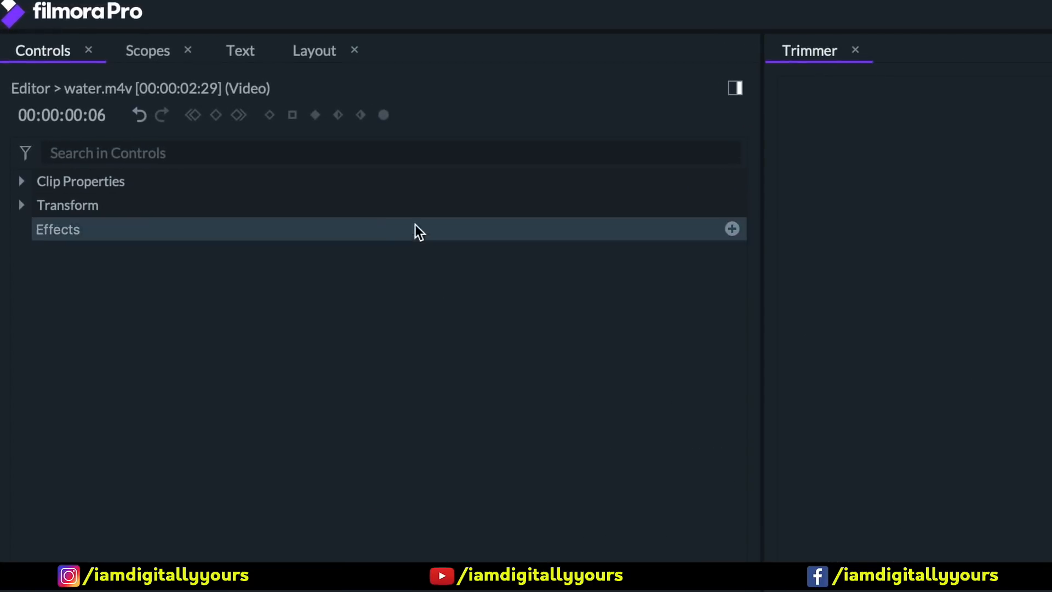
pyautogui.click(250, 57)
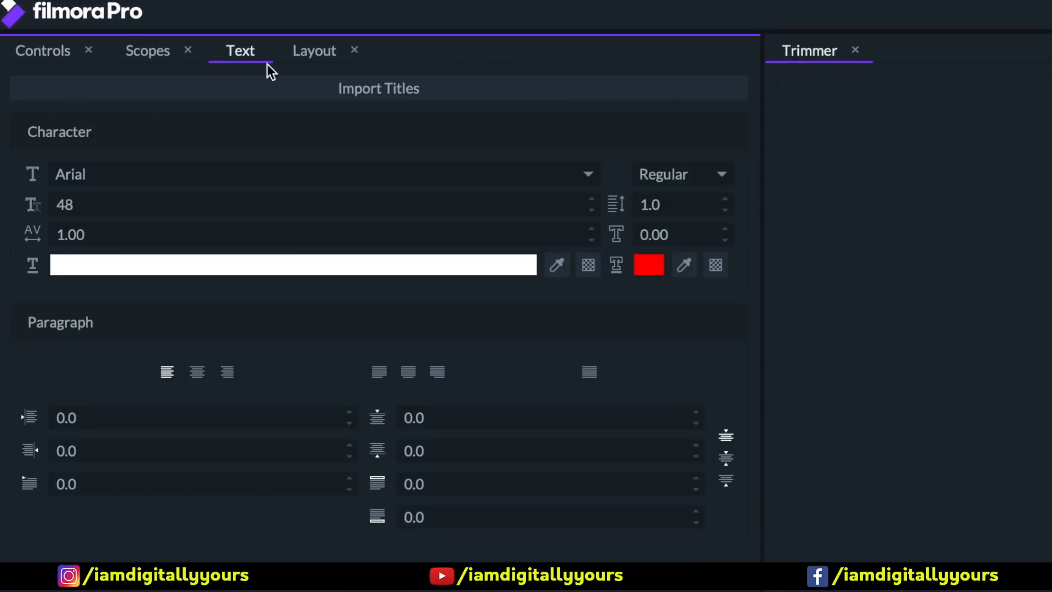
pyautogui.click(437, 90)
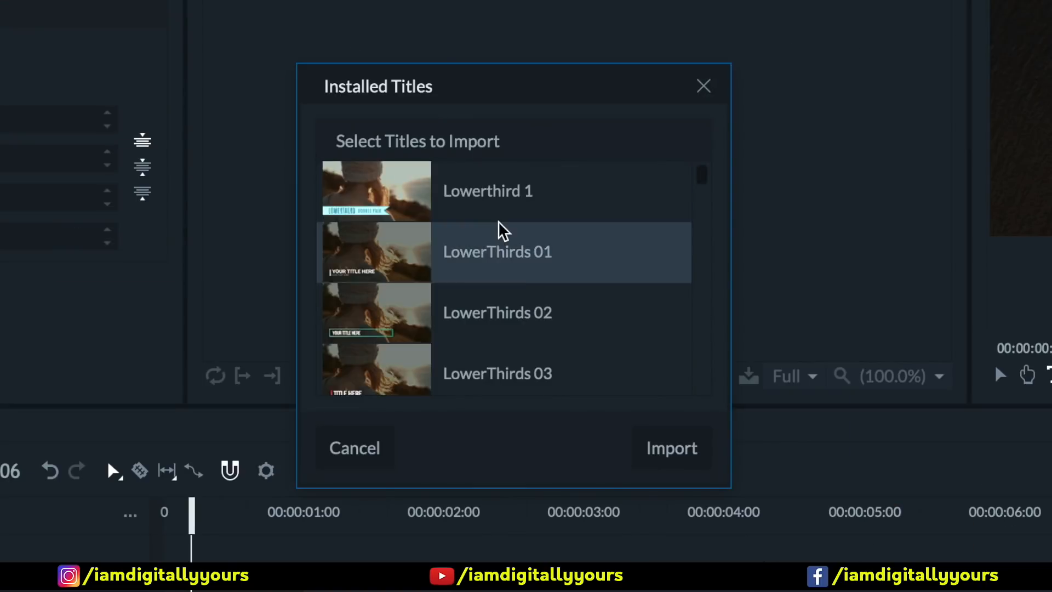
pyautogui.scroll(-8, 513, 230)
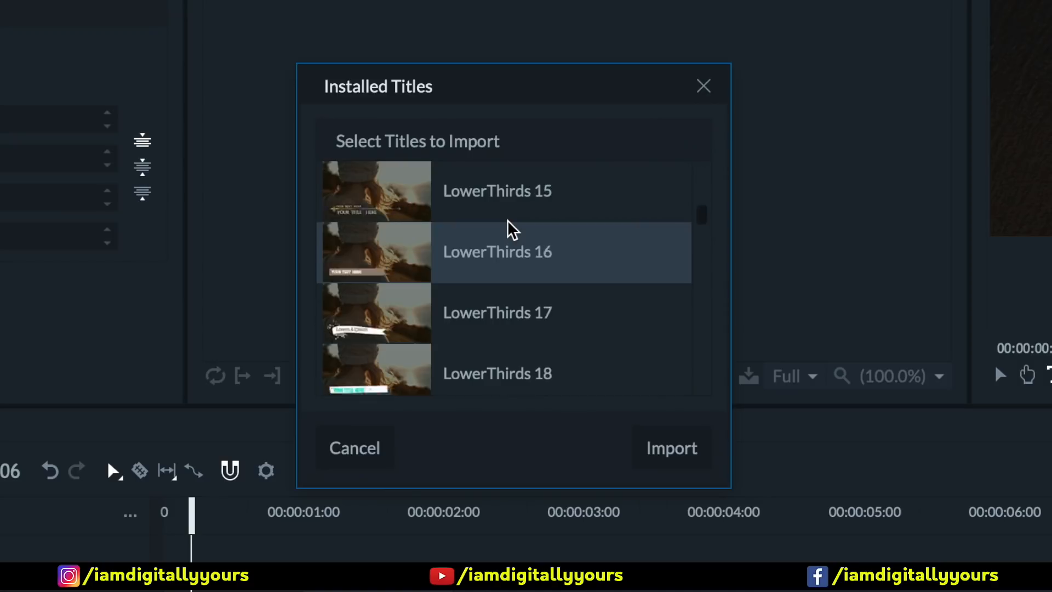
pyautogui.scroll(-12, 513, 230)
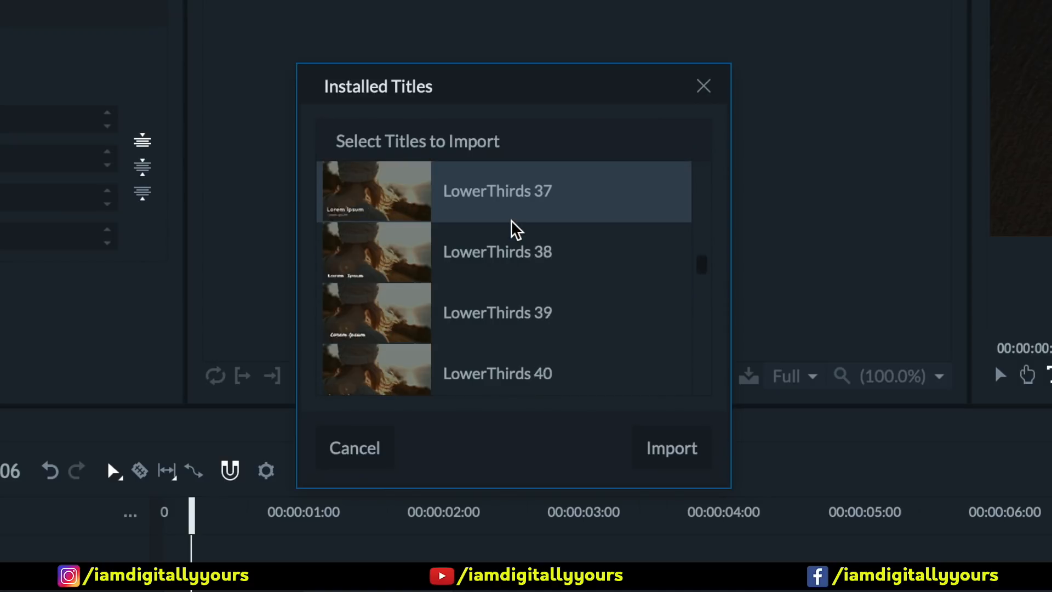
pyautogui.scroll(-2, 489, 307)
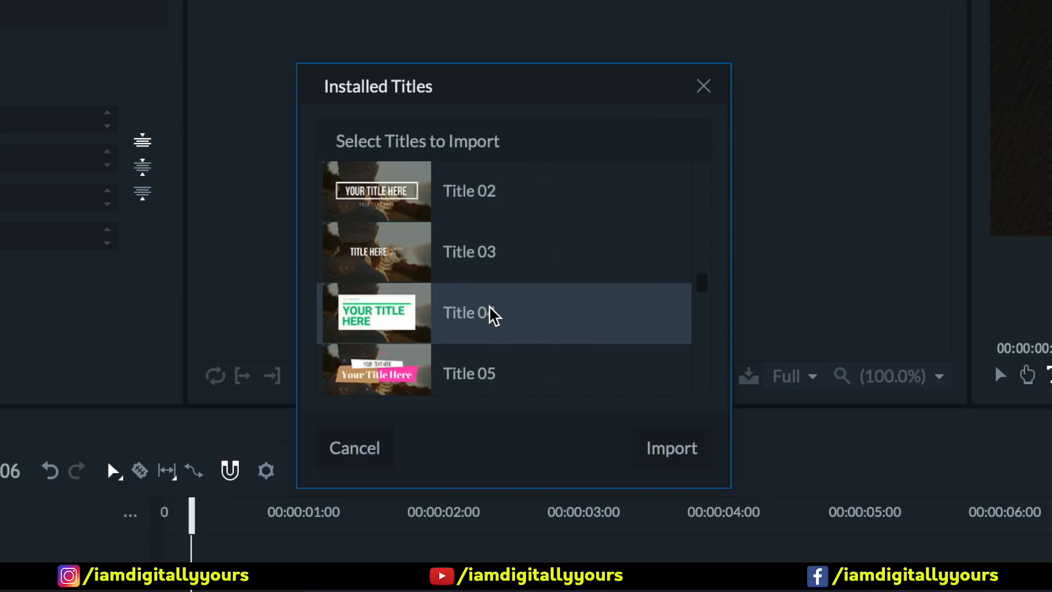
pyautogui.scroll(1, 489, 307)
pyautogui.click(512, 291)
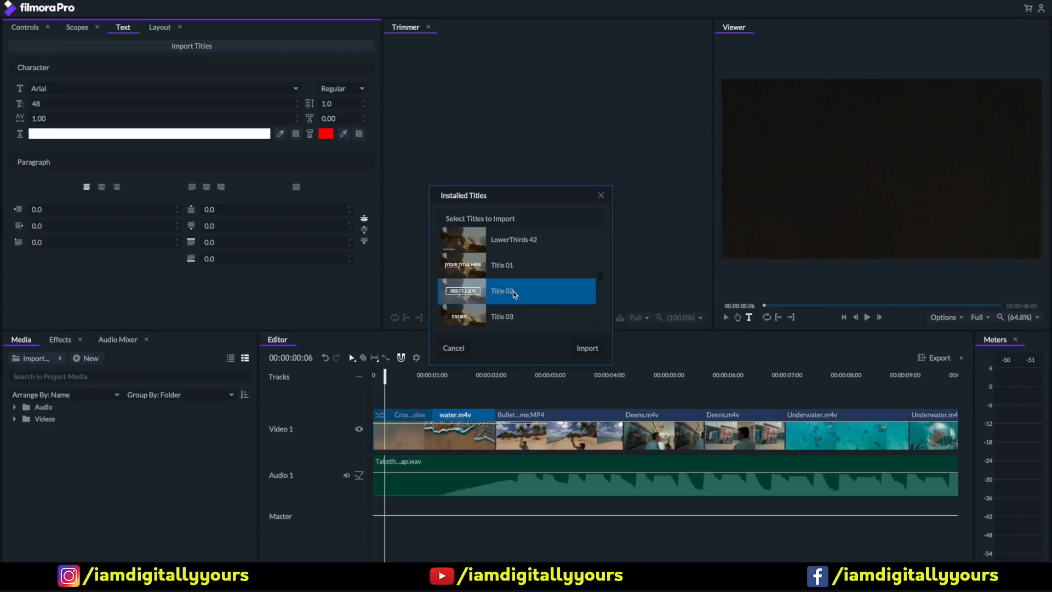
pyautogui.click(587, 349)
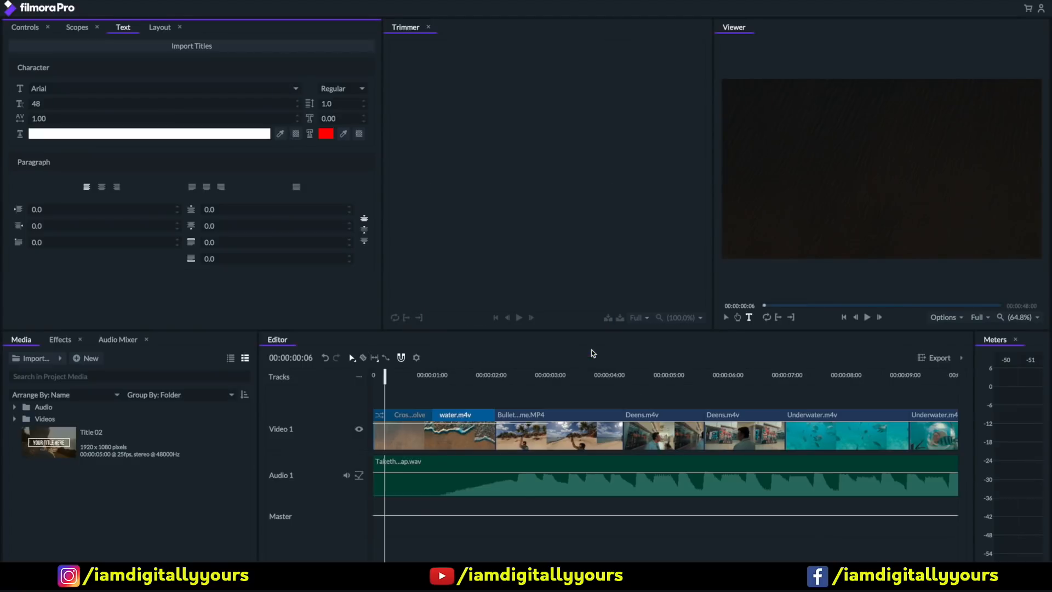
# Step: Place Title 02 on a new video track starting at 00:00:00:06 and trim its end to match the end of water.m4v
pyautogui.moveTo(71, 454); pyautogui.dragTo(387, 405)
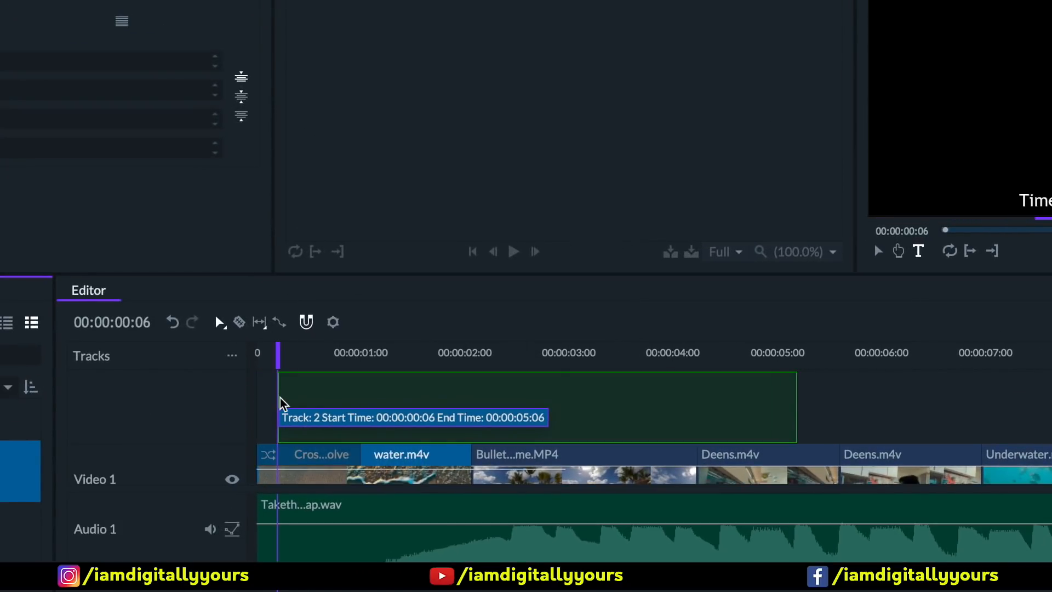
pyautogui.moveTo(280, 400); pyautogui.dragTo(278, 403)
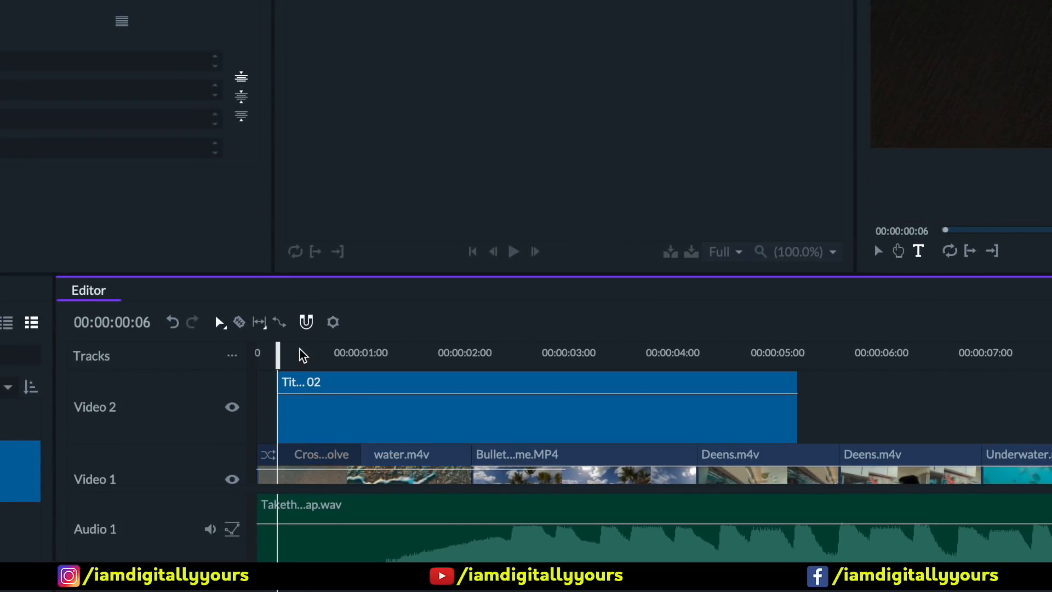
pyautogui.moveTo(280, 352); pyautogui.dragTo(559, 364)
pyautogui.moveTo(796, 414); pyautogui.dragTo(470, 414)
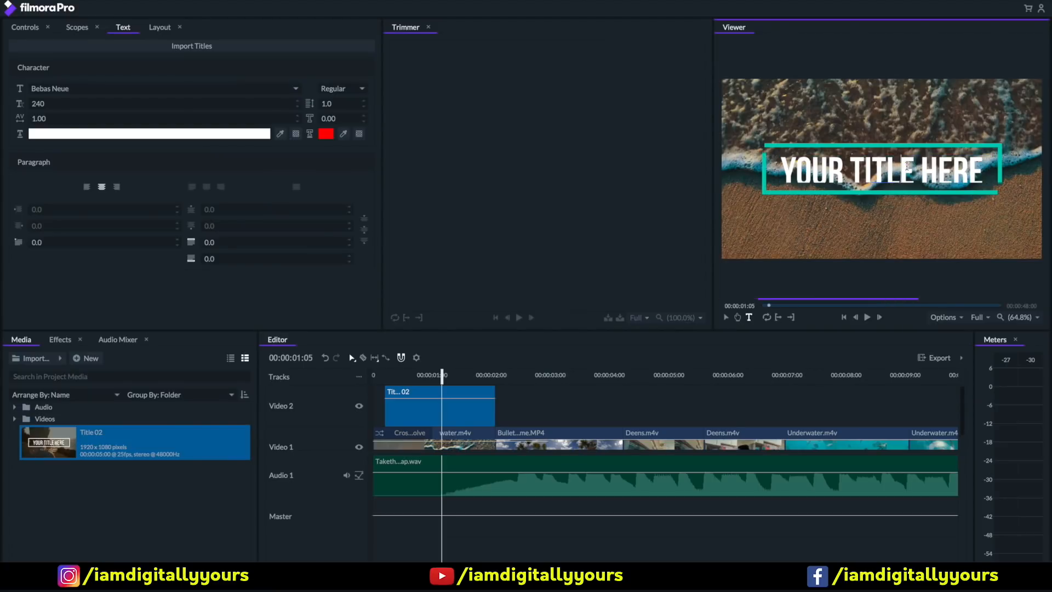
# Step: Replace the placeholder title text with MAURITIUS and view the available fonts and font styles
pyautogui.write('MAURITIUS')
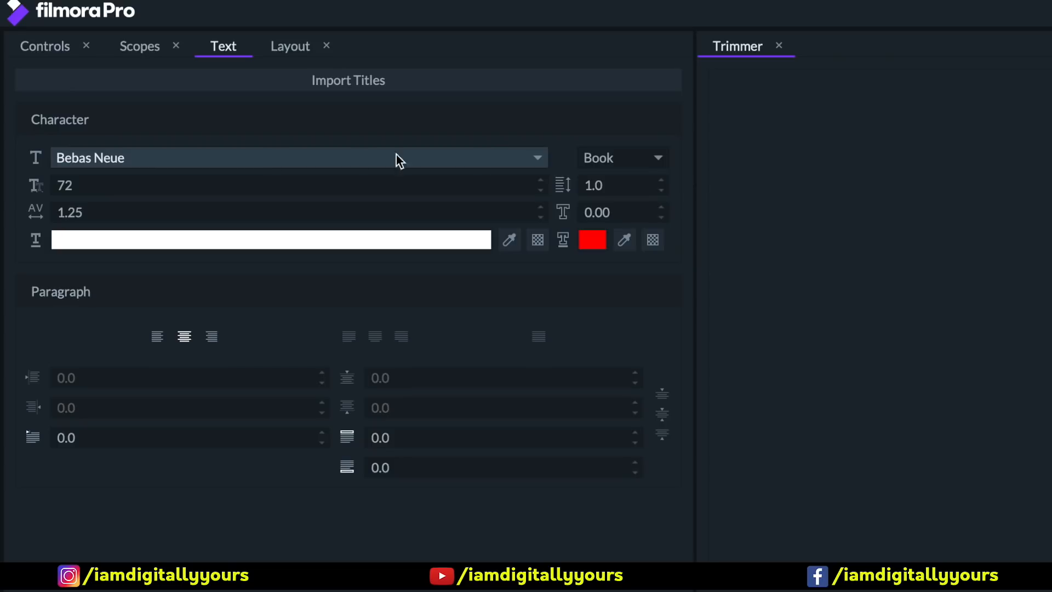
pyautogui.click(536, 160)
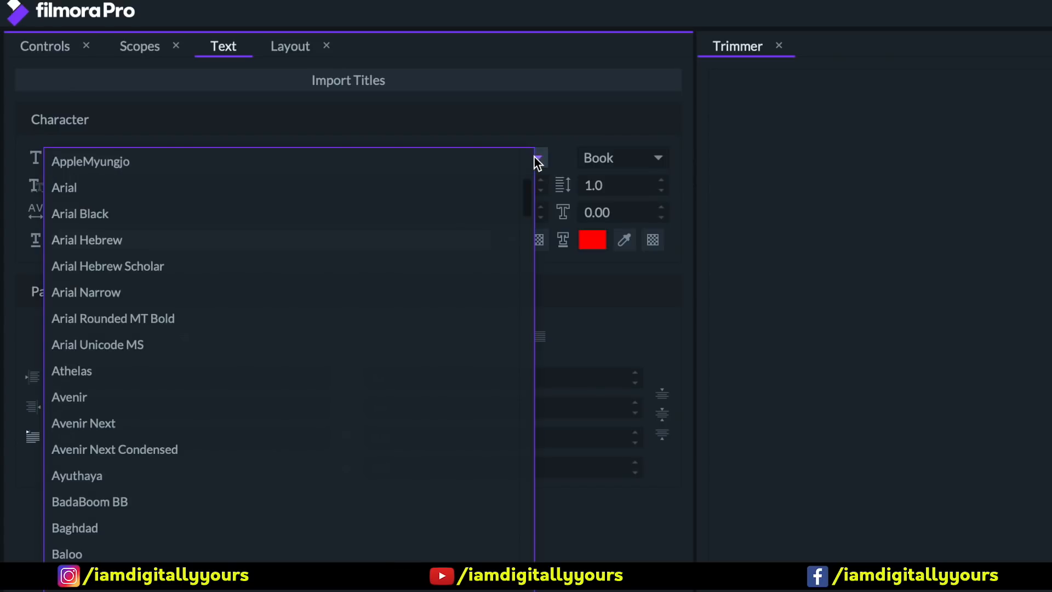
pyautogui.click(536, 159)
pyautogui.click(658, 158)
pyautogui.press('Escape')
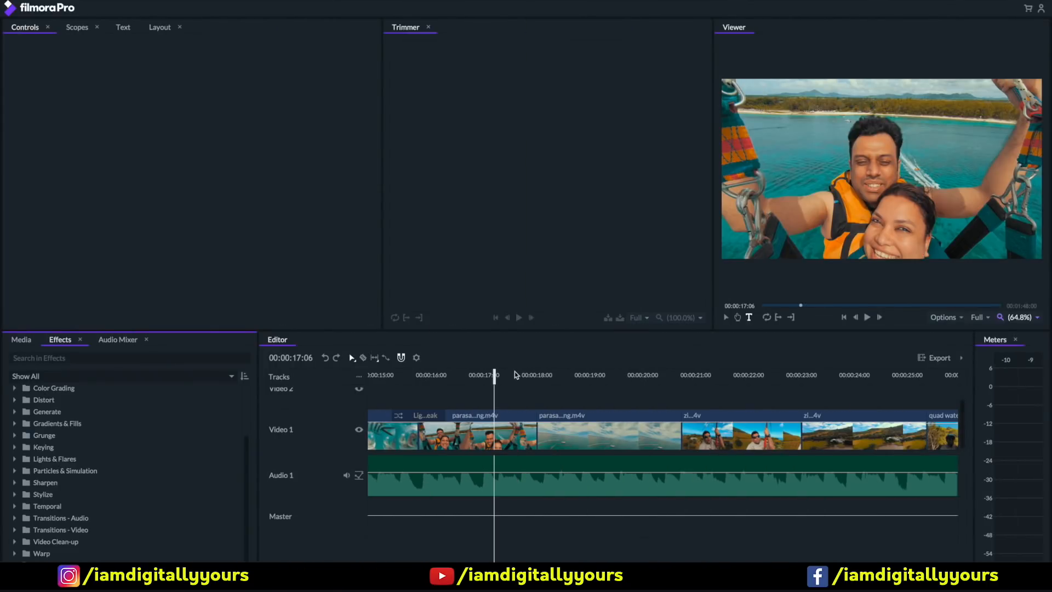
# Step: Add a Light Leak video transition at the 00:00:20:22 cut after the second parasailing clip and play it back
pyautogui.click(496, 375)
pyautogui.moveTo(496, 376); pyautogui.dragTo(708, 388)
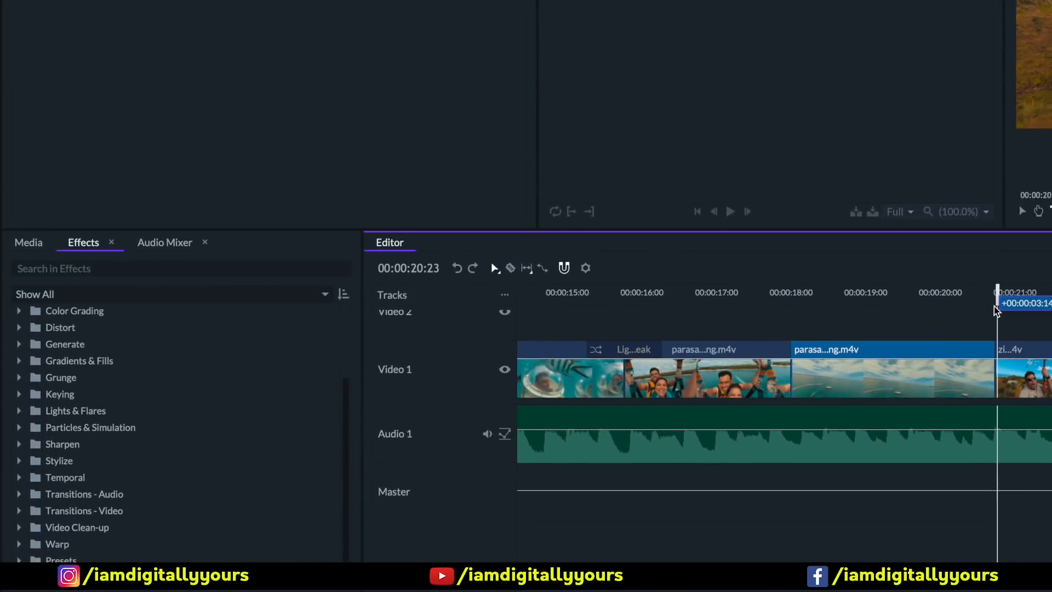
pyautogui.moveTo(996, 310); pyautogui.dragTo(994, 305)
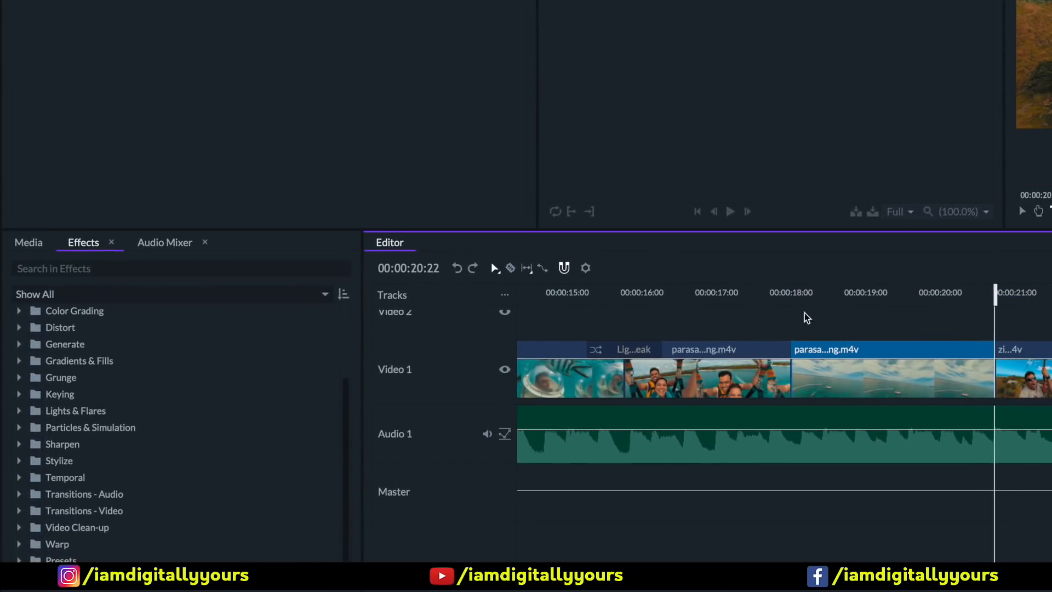
pyautogui.click(26, 510)
pyautogui.scroll(-2, 176, 453)
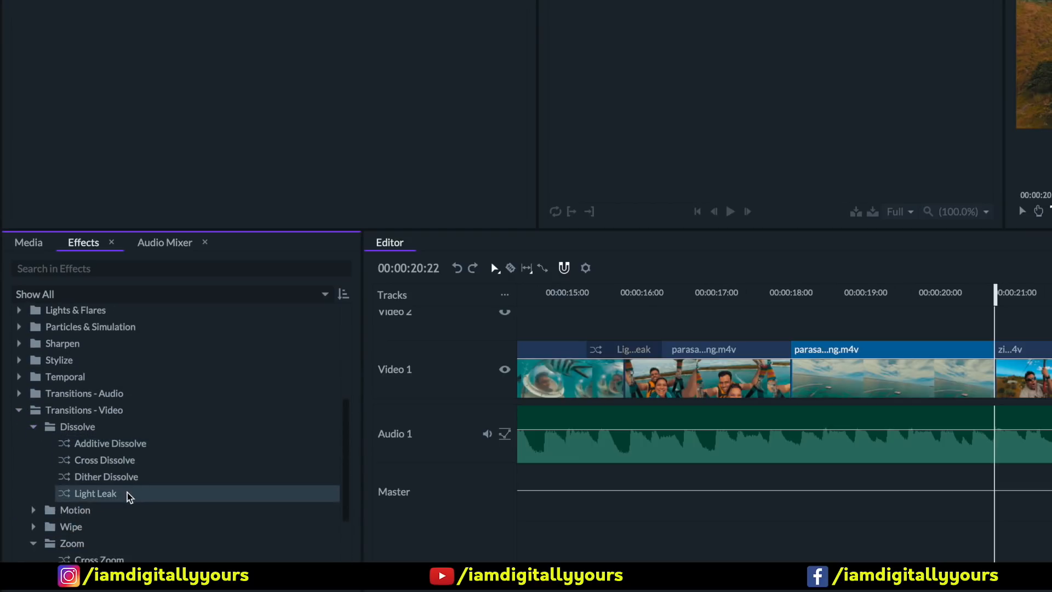
pyautogui.click(129, 496)
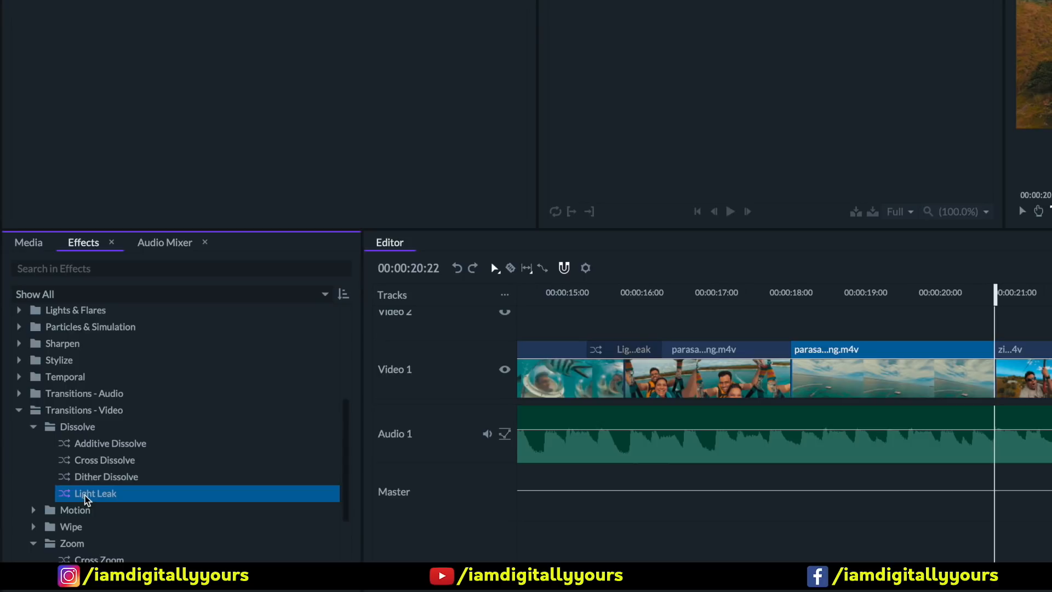
pyautogui.moveTo(85, 494); pyautogui.dragTo(996, 381)
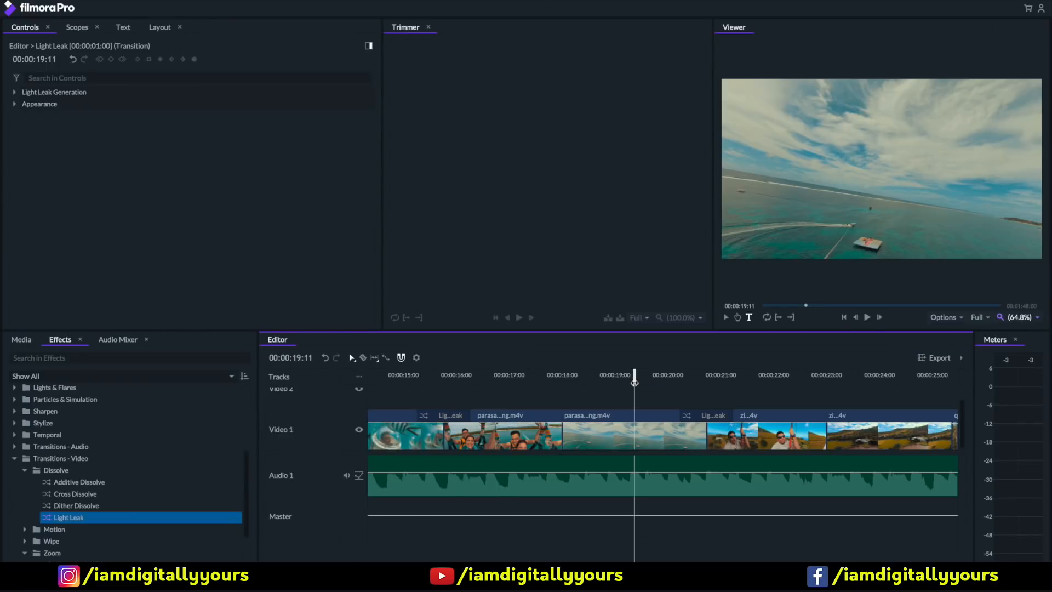
pyautogui.press('space')
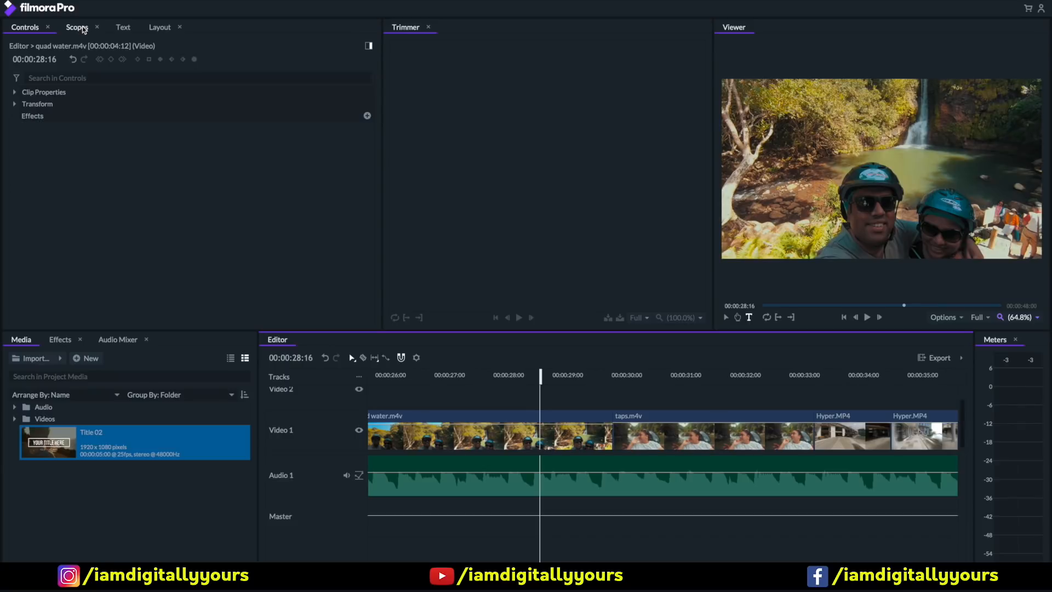
# Step: Show the video scopes for the waterfall shot and change the Parade scope to Histogram
pyautogui.click(83, 29)
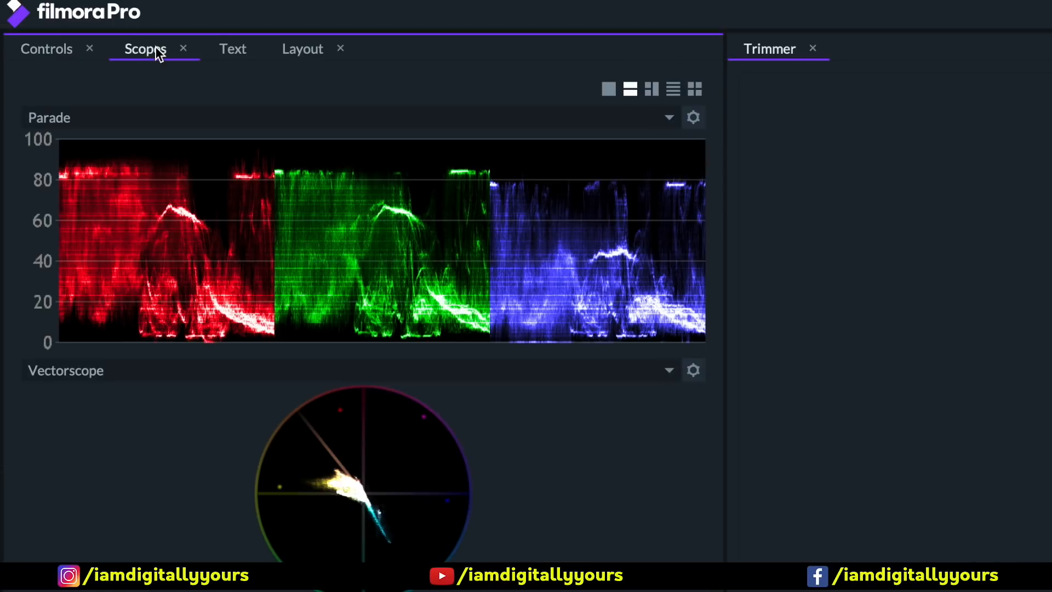
pyautogui.click(364, 126)
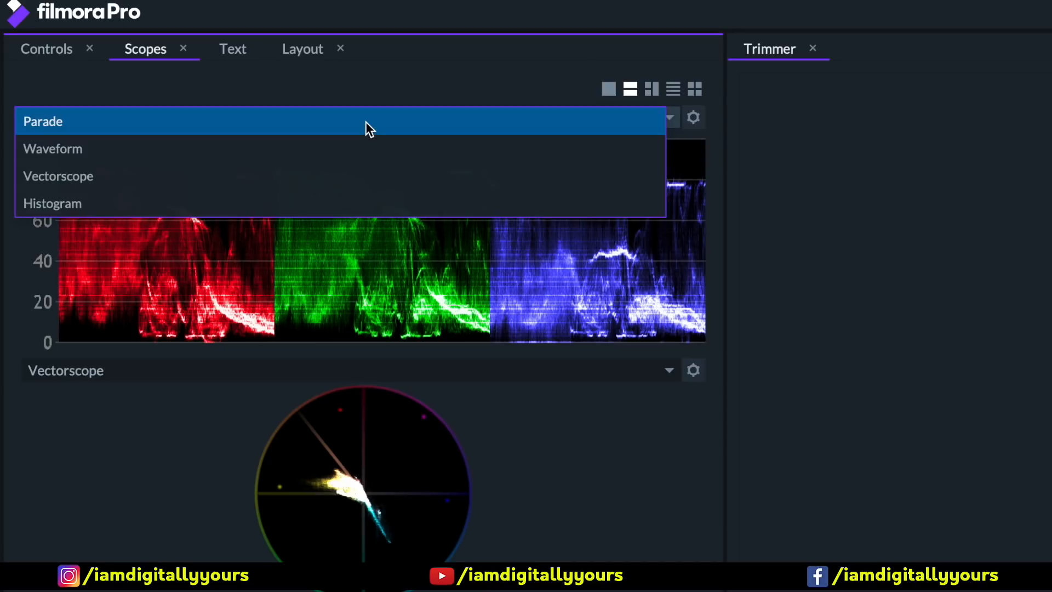
pyautogui.scroll(-2, 365, 122)
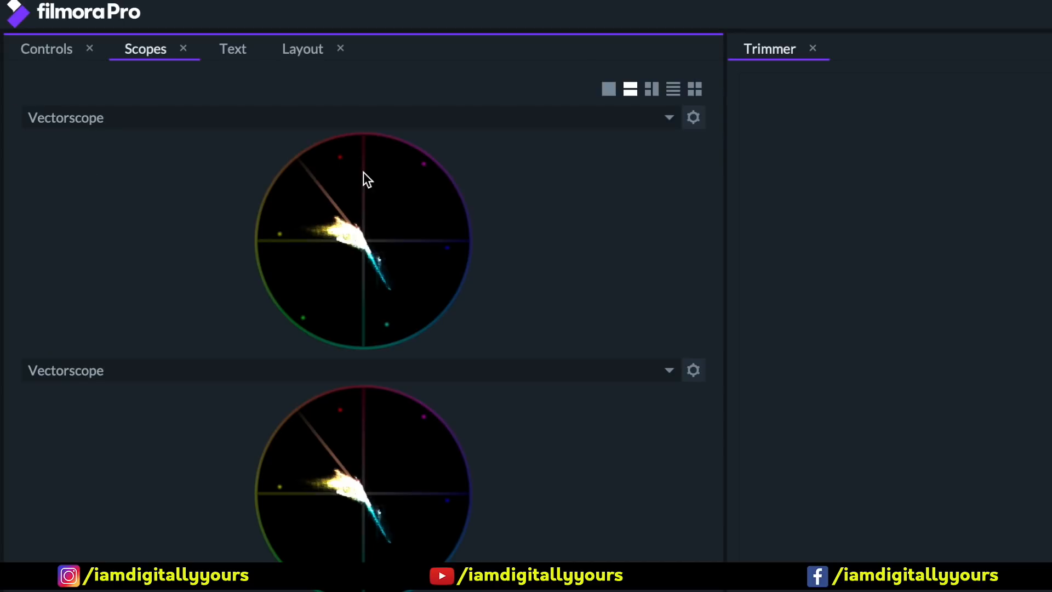
pyautogui.scroll(-1, 364, 172)
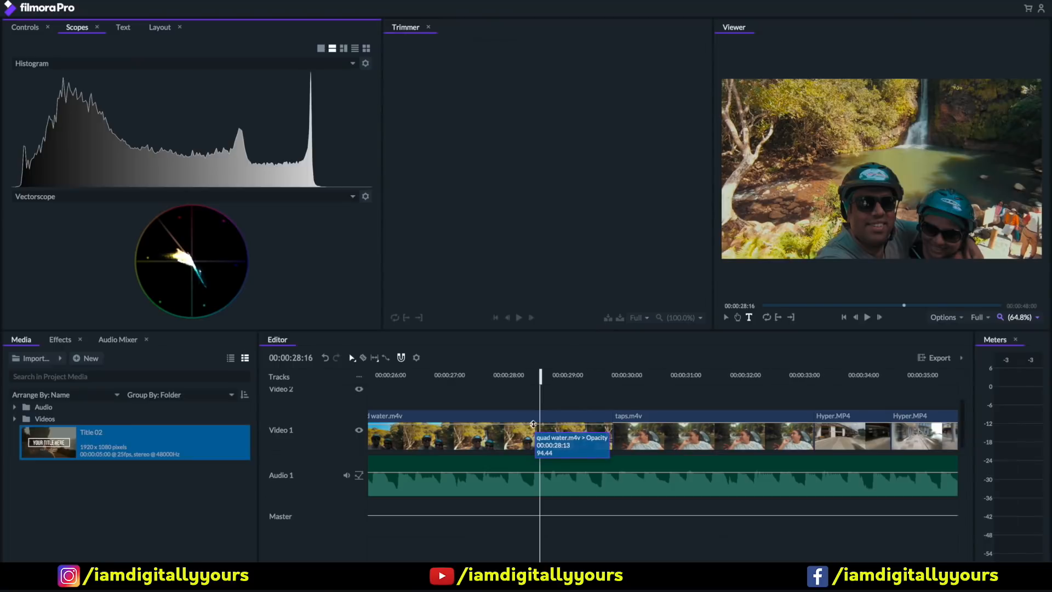
# Step: Search the effects for "exposure" and apply the Exposure color correction effect to quad water.m4v
pyautogui.click(539, 435)
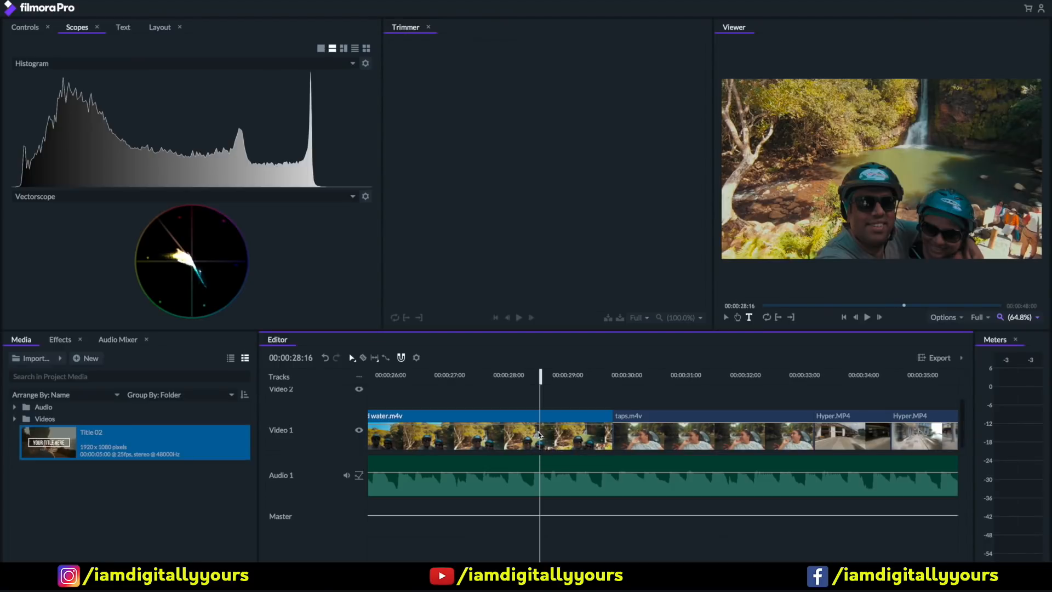
pyautogui.click(65, 341)
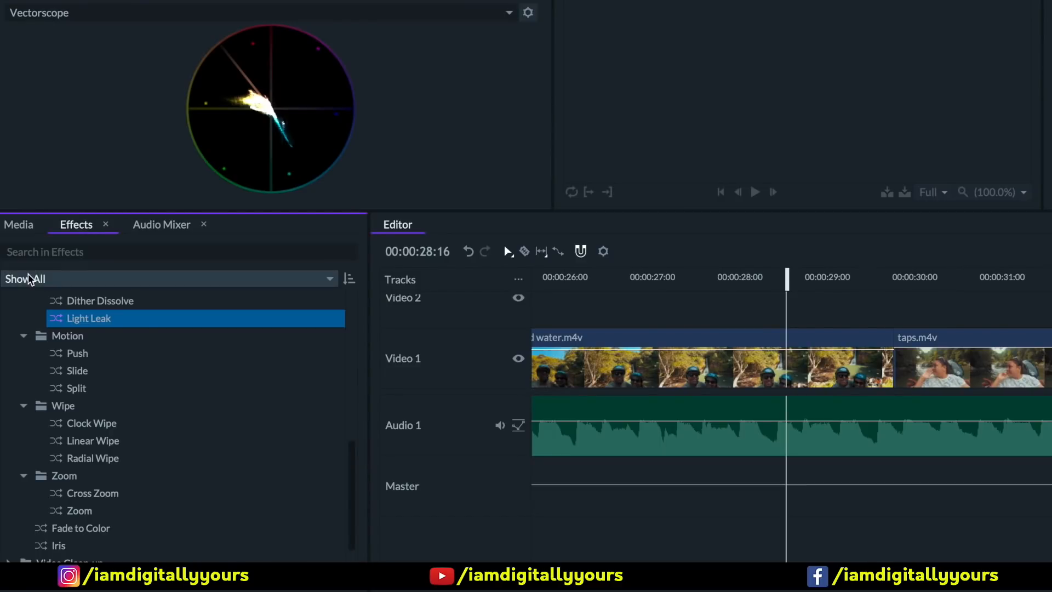
pyautogui.click(44, 252)
pyautogui.write('exposure')
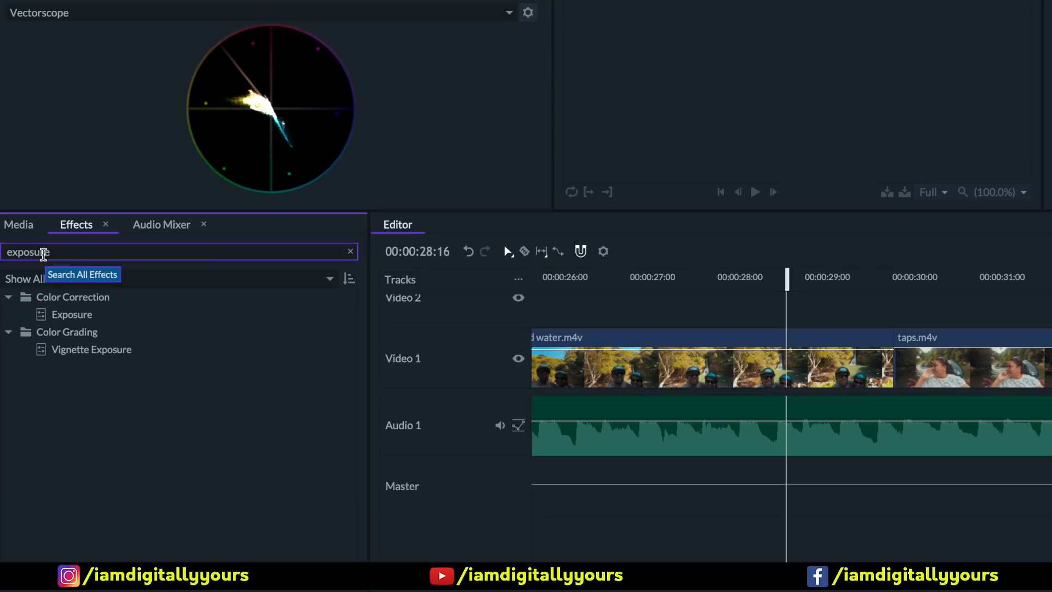
pyautogui.click(65, 315)
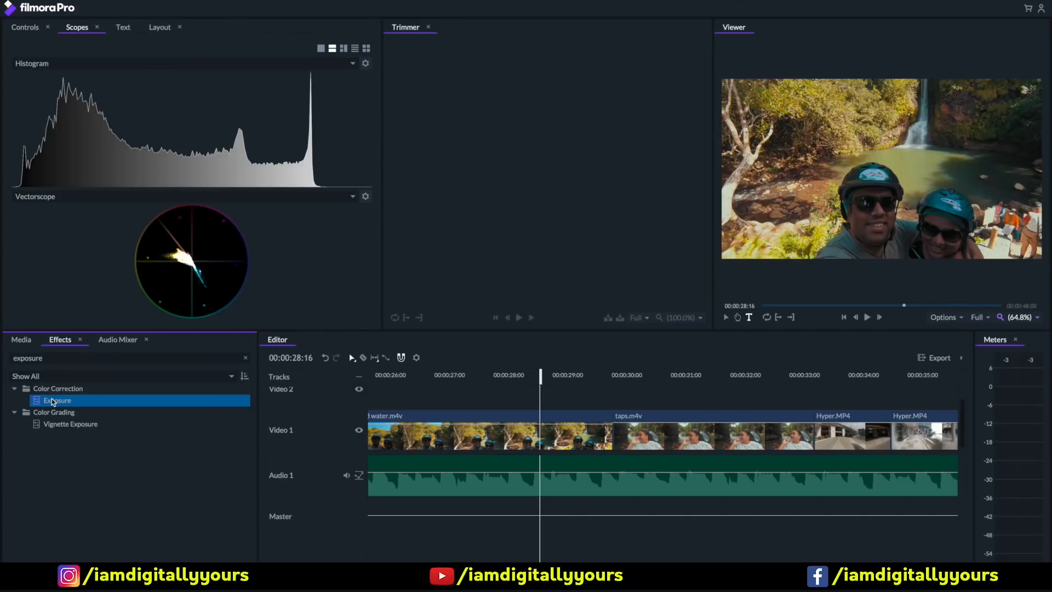
pyautogui.moveTo(94, 403); pyautogui.dragTo(443, 417)
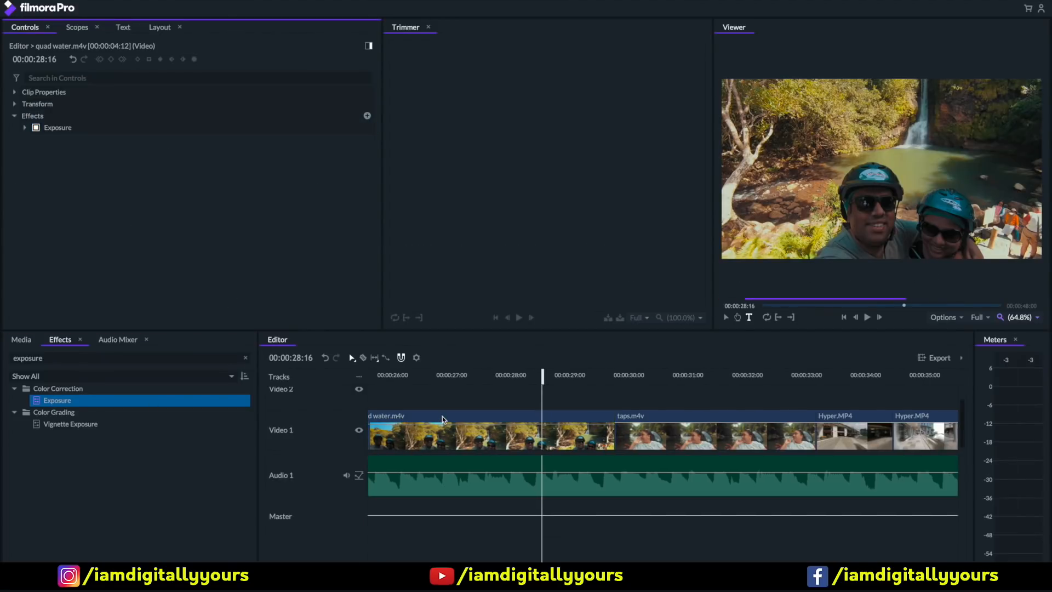
# Step: Set the Exposure effect on quad water.m4v to Exposure 0.40 and Gamma 1.25, and toggle the effect to compare the picture
pyautogui.click(24, 128)
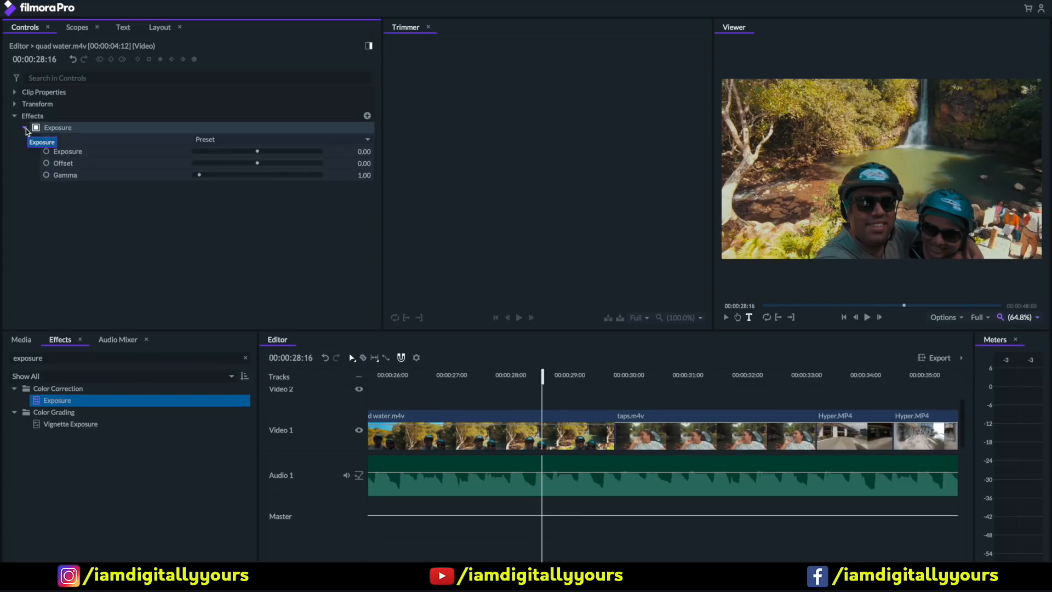
pyautogui.moveTo(257, 152); pyautogui.dragTo(262, 155)
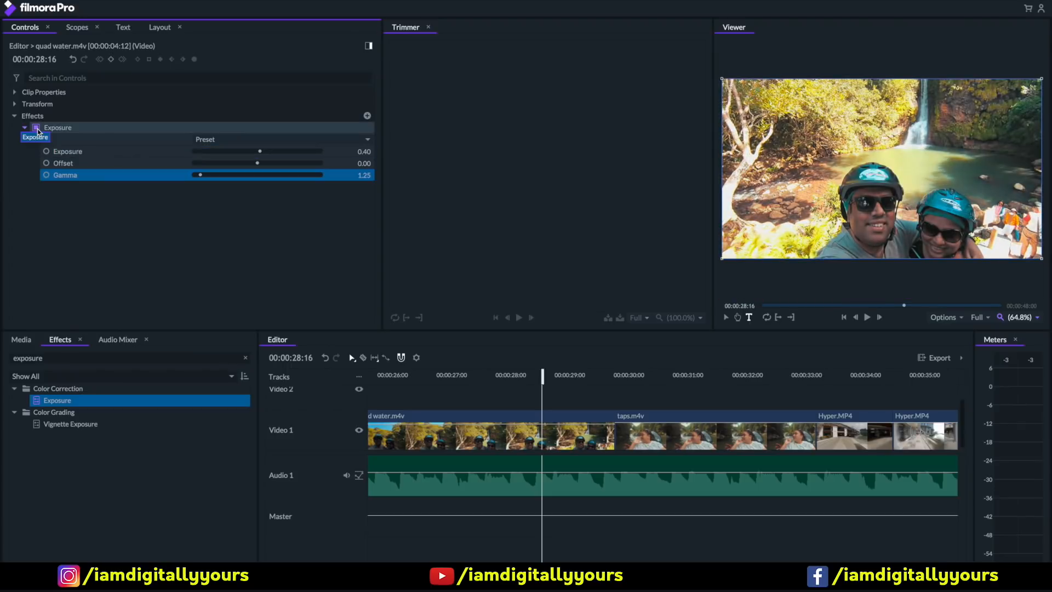
pyautogui.click(38, 130)
pyautogui.click(37, 129)
pyautogui.click(37, 129)
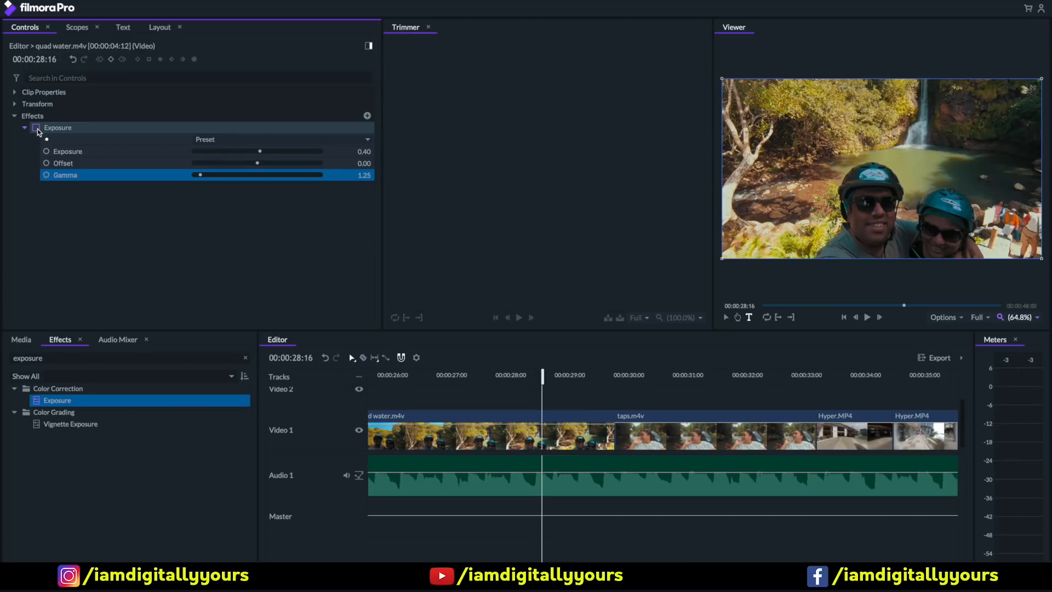
pyautogui.click(37, 129)
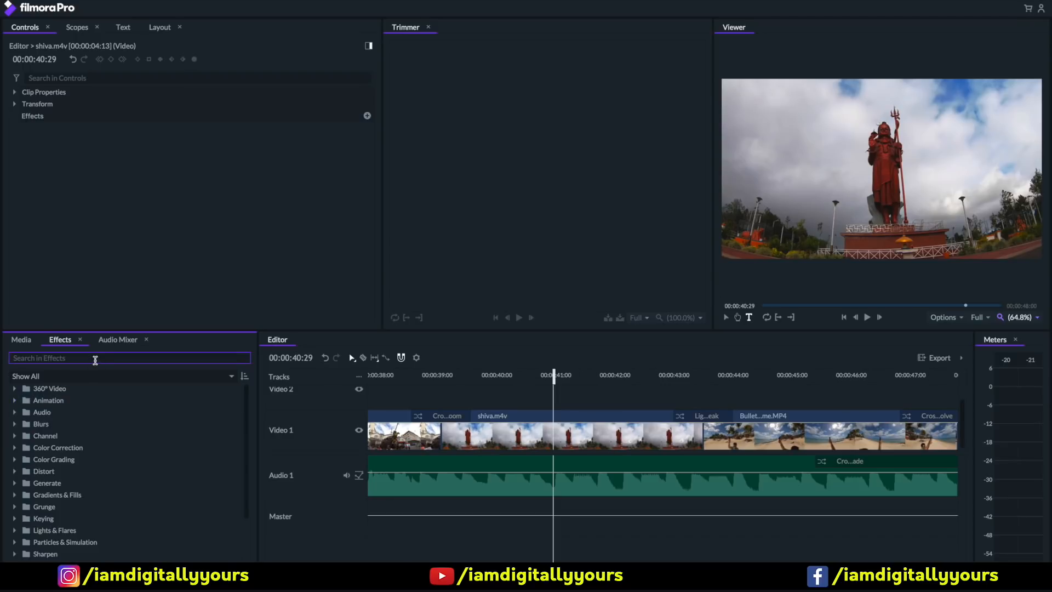
# Step: Search the effects for "color" and apply the Color Balance color correction effect to shiva.m4v
pyautogui.write('color')
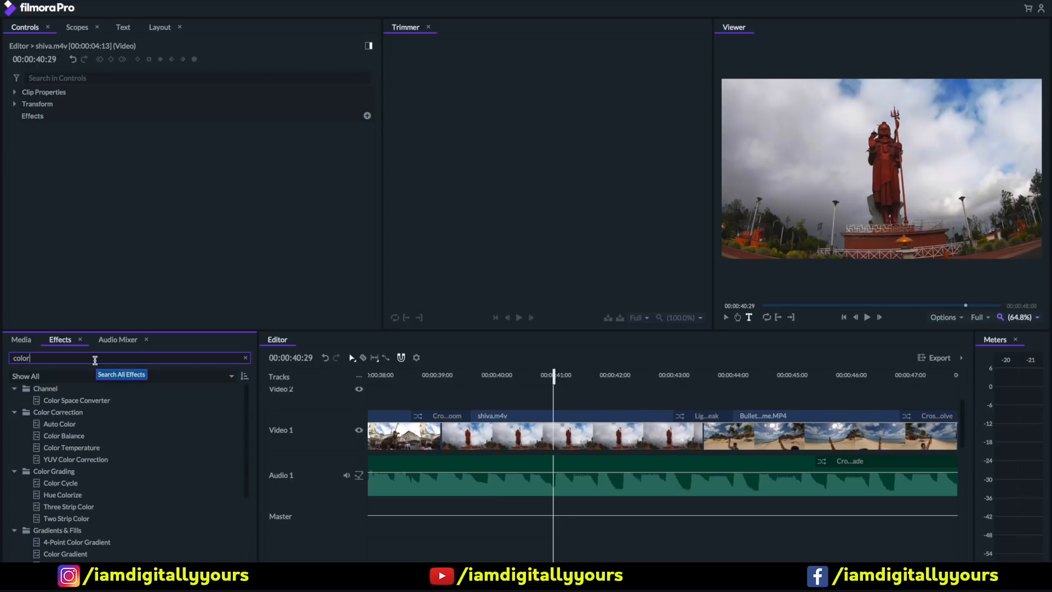
pyautogui.click(80, 438)
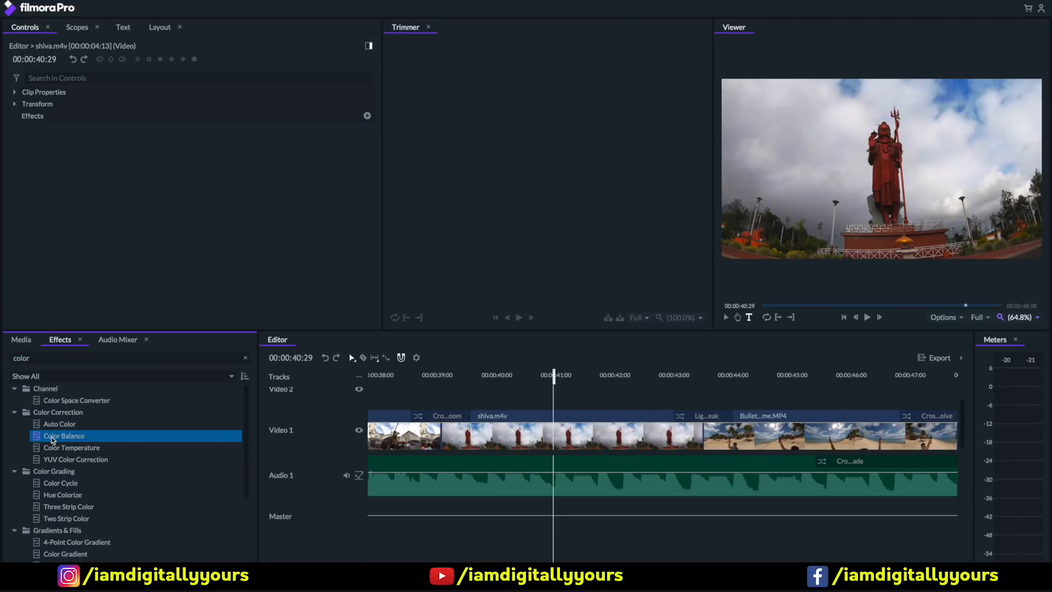
pyautogui.moveTo(62, 438); pyautogui.dragTo(581, 429)
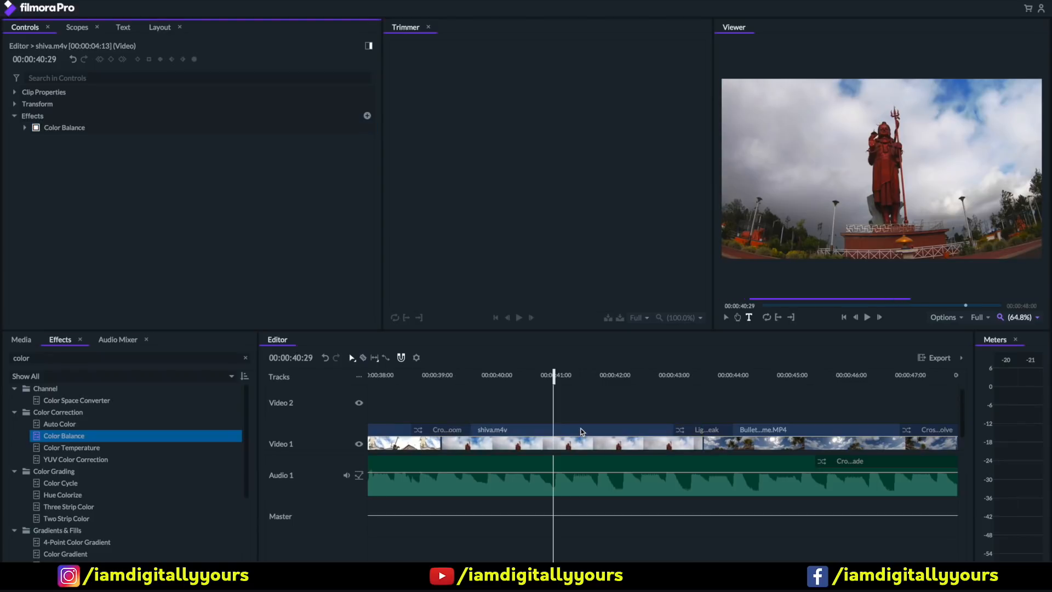
# Step: Set the Color Balance highlights' Red Balance to -28.0 on shiva.m4v, and toggle the effect to compare the picture
pyautogui.click(25, 129)
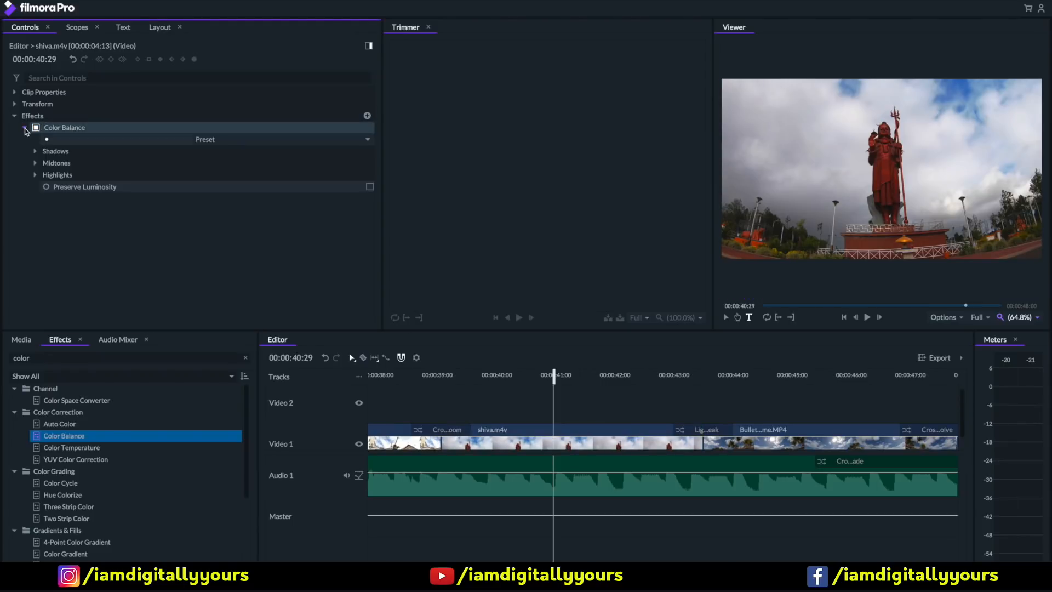
pyautogui.click(34, 175)
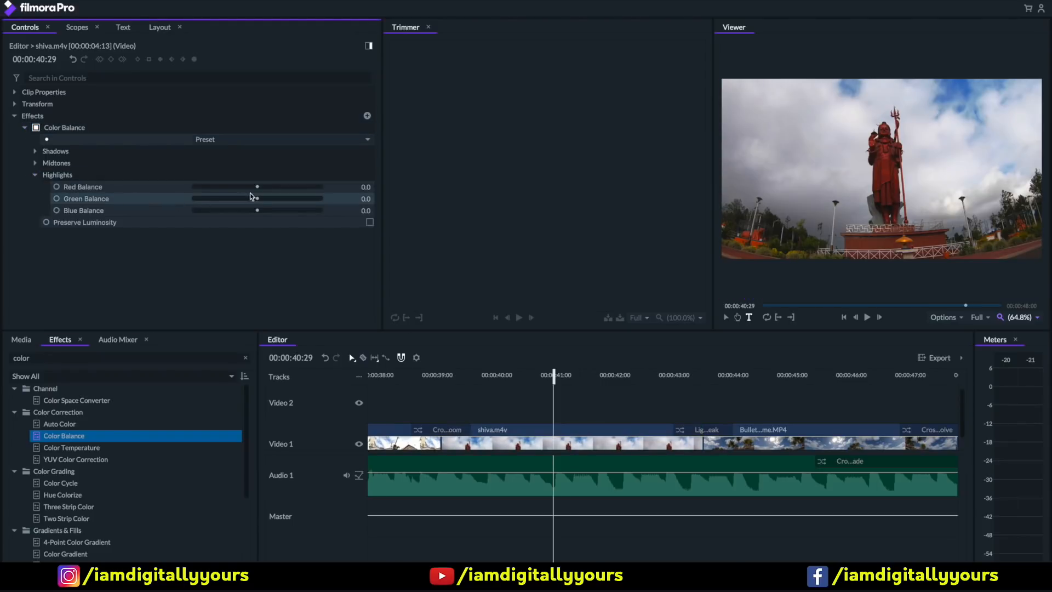
pyautogui.moveTo(254, 189); pyautogui.dragTo(239, 189)
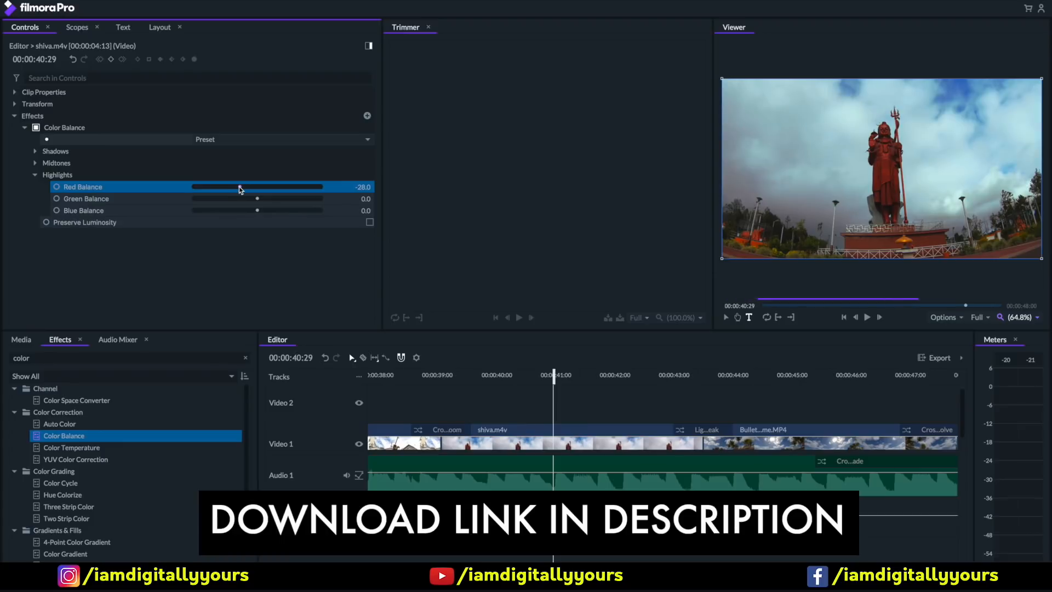
pyautogui.click(37, 129)
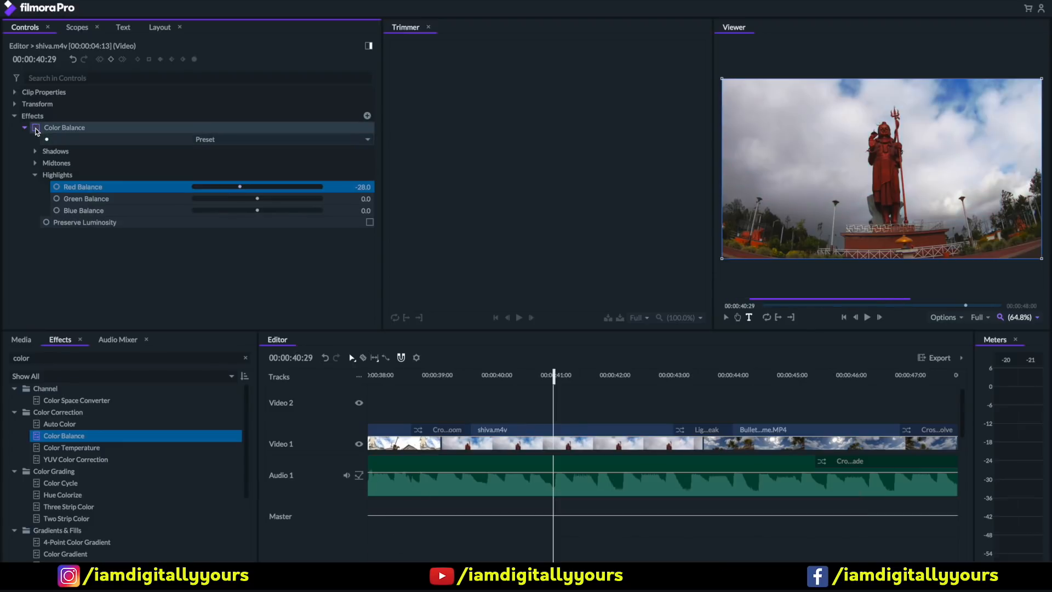
pyautogui.click(37, 130)
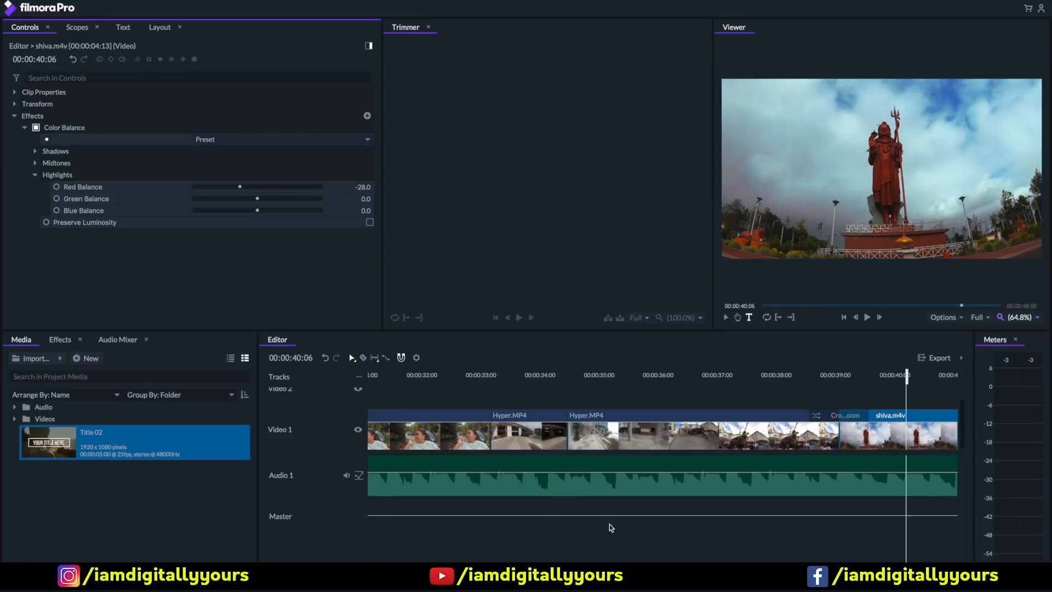
pyautogui.click(942, 436)
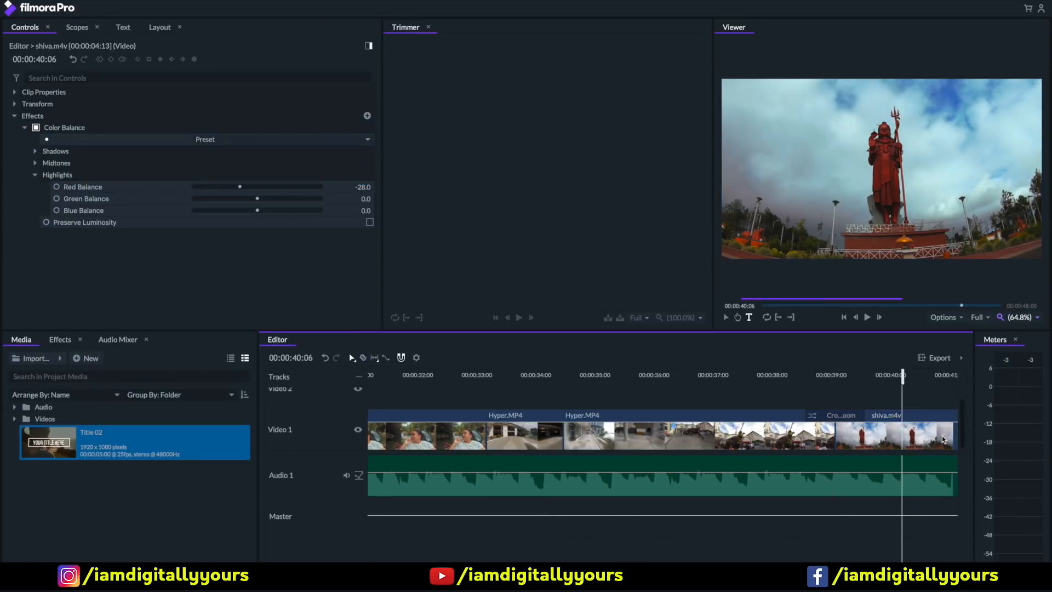
pyautogui.click(826, 431)
pyautogui.click(515, 436)
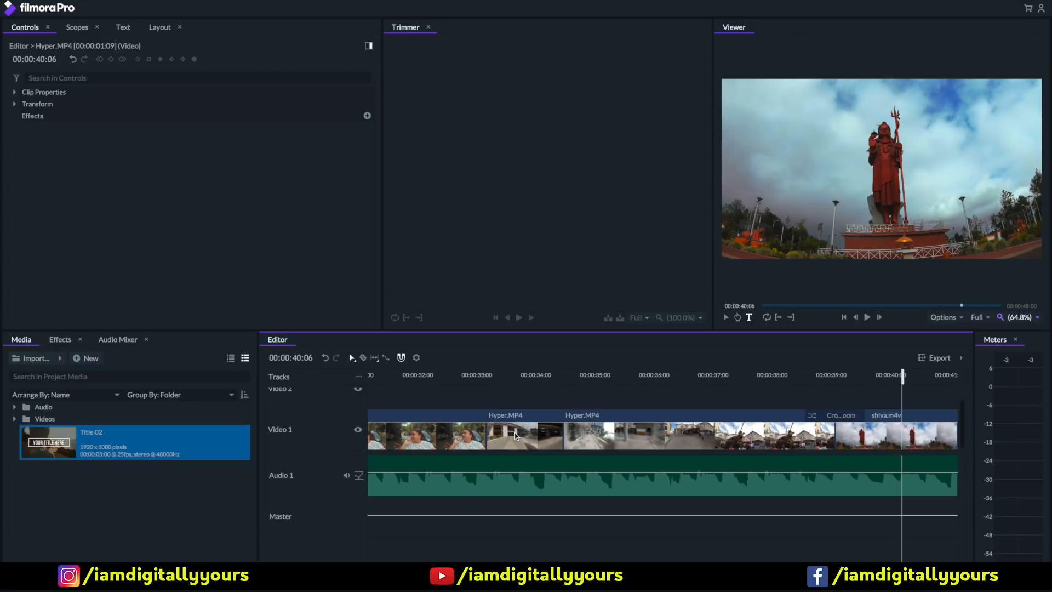
pyautogui.click(884, 439)
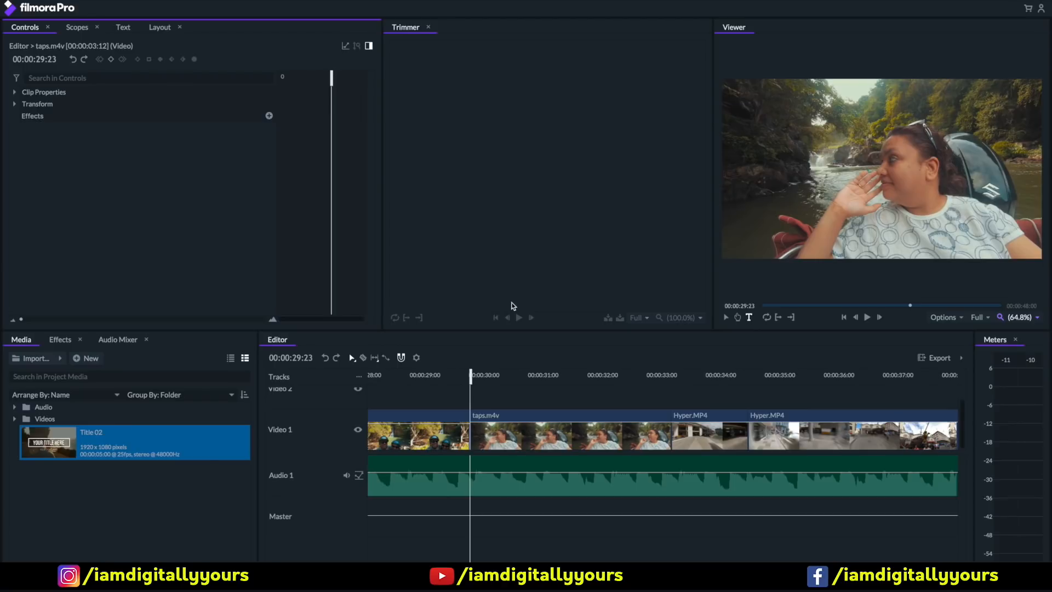
# Step: Play back the taps.m4v clip and return the playhead to its start at 00:00:29:23
pyautogui.press('space')
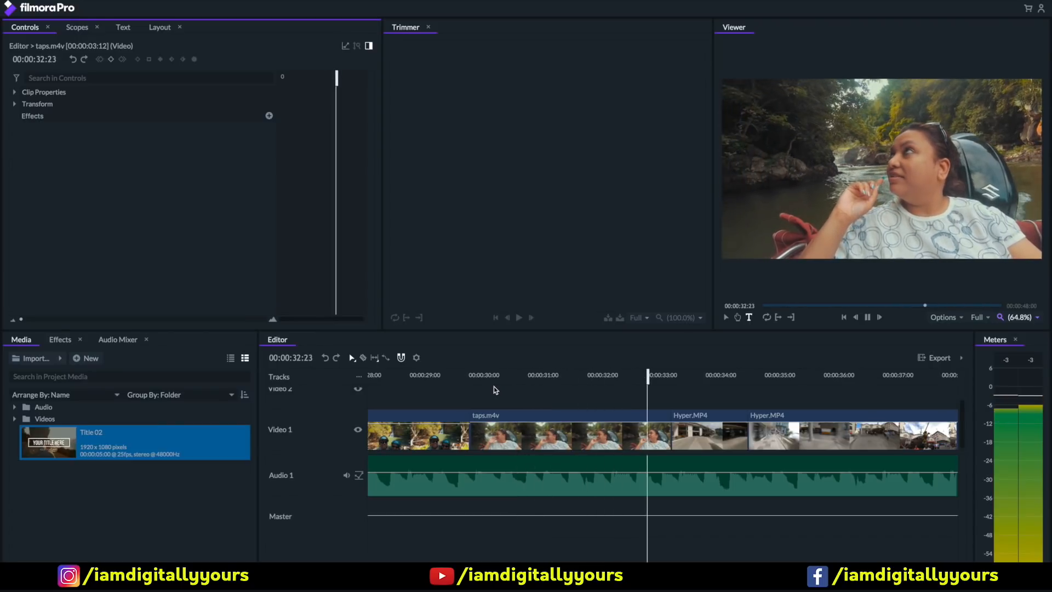
pyautogui.press('space')
pyautogui.moveTo(649, 378); pyautogui.dragTo(472, 391)
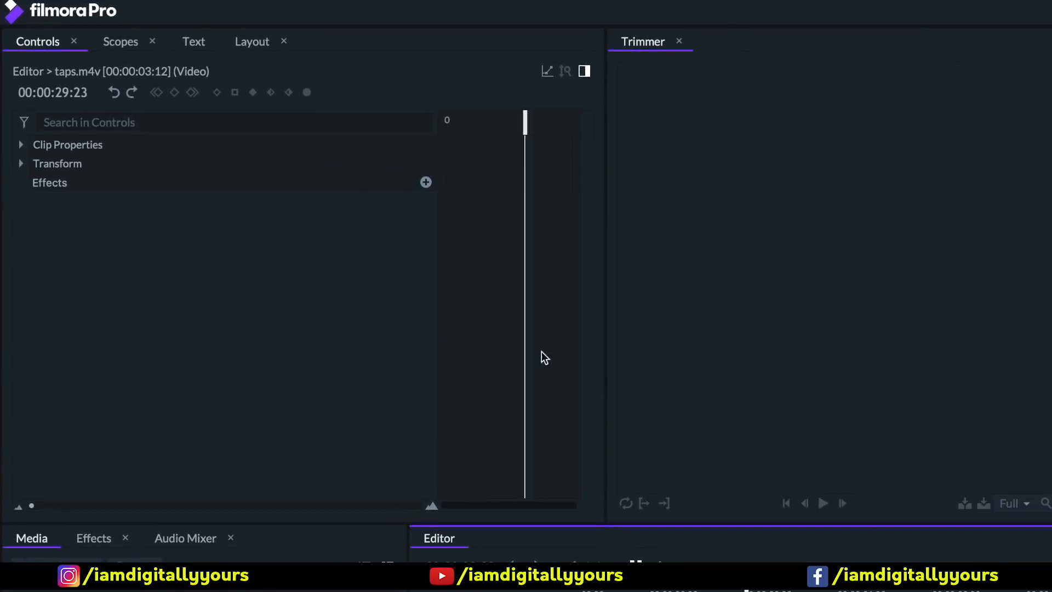
# Step: Add a Scale keyframe at the start of taps.m4v and set its value to 170%
pyautogui.click(21, 162)
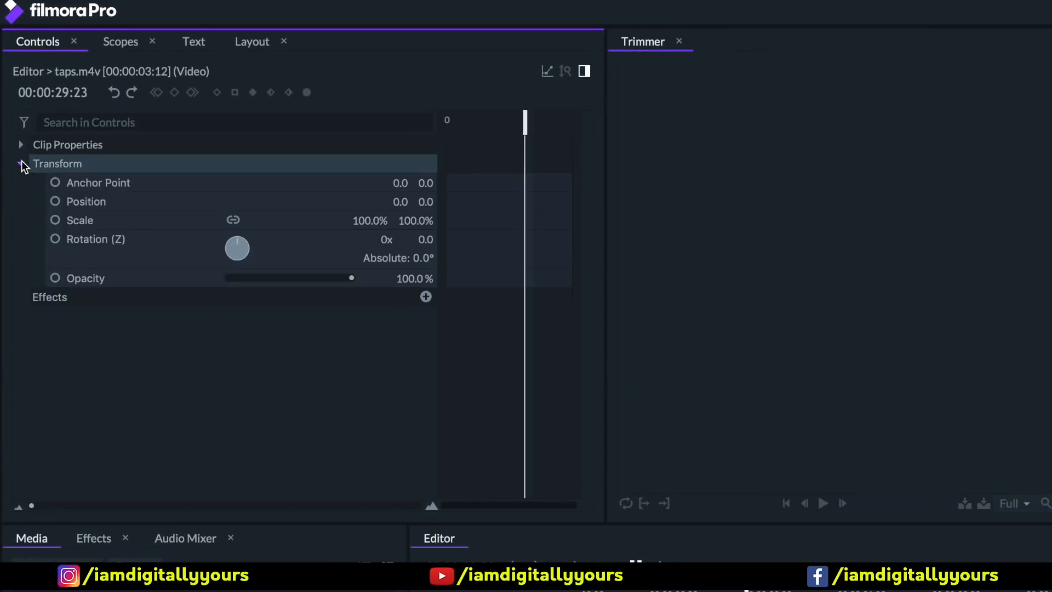
pyautogui.click(52, 220)
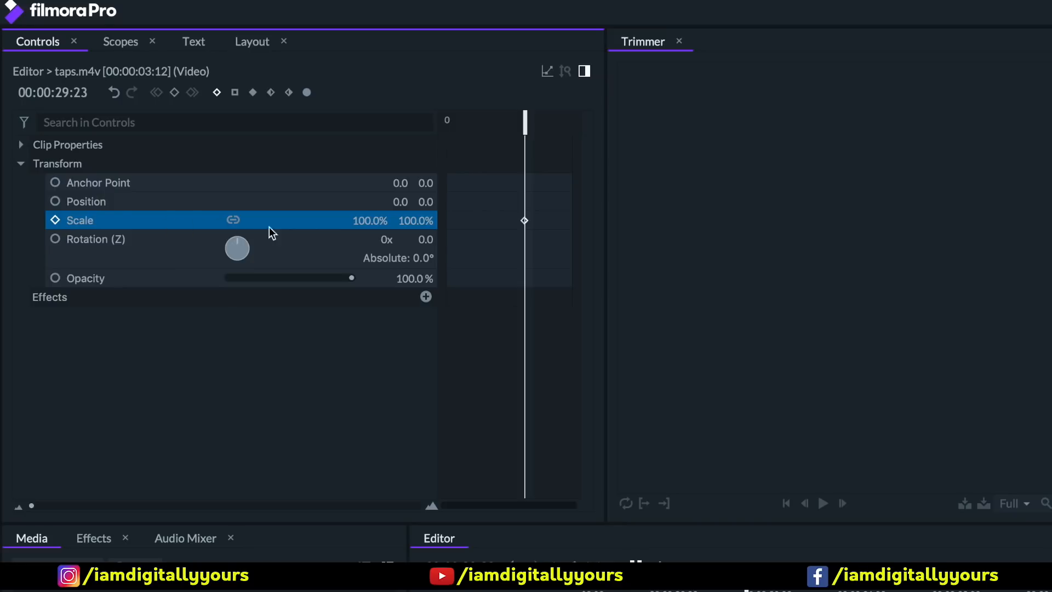
pyautogui.click(365, 220)
pyautogui.write('170')
pyautogui.press('Return')
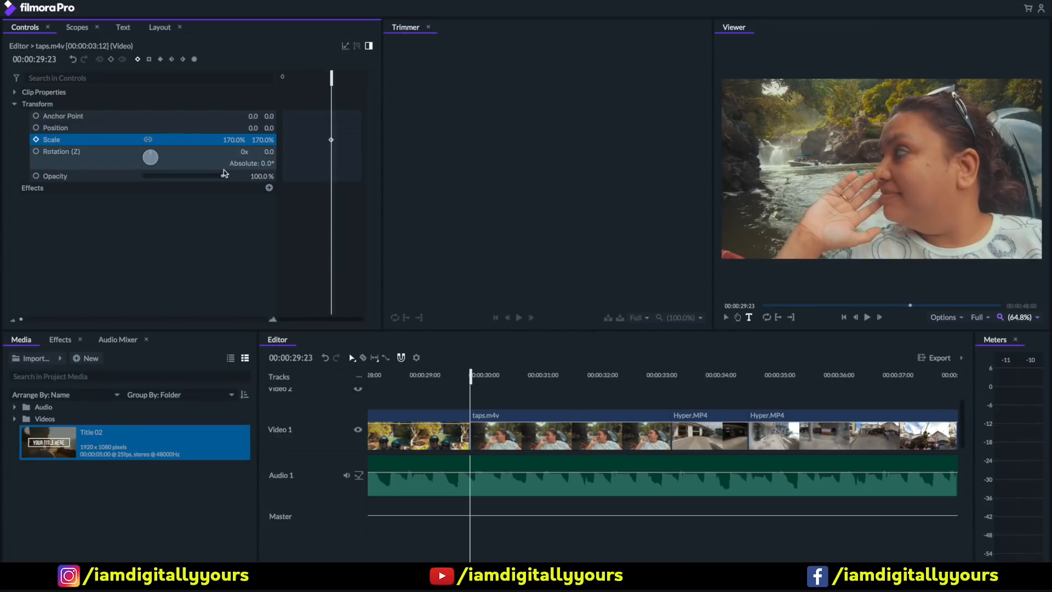
# Step: Add a second Scale keyframe of 100% at 00:00:33:04 near the end of taps.m4v and play back the zoom
pyautogui.moveTo(472, 379); pyautogui.dragTo(692, 385)
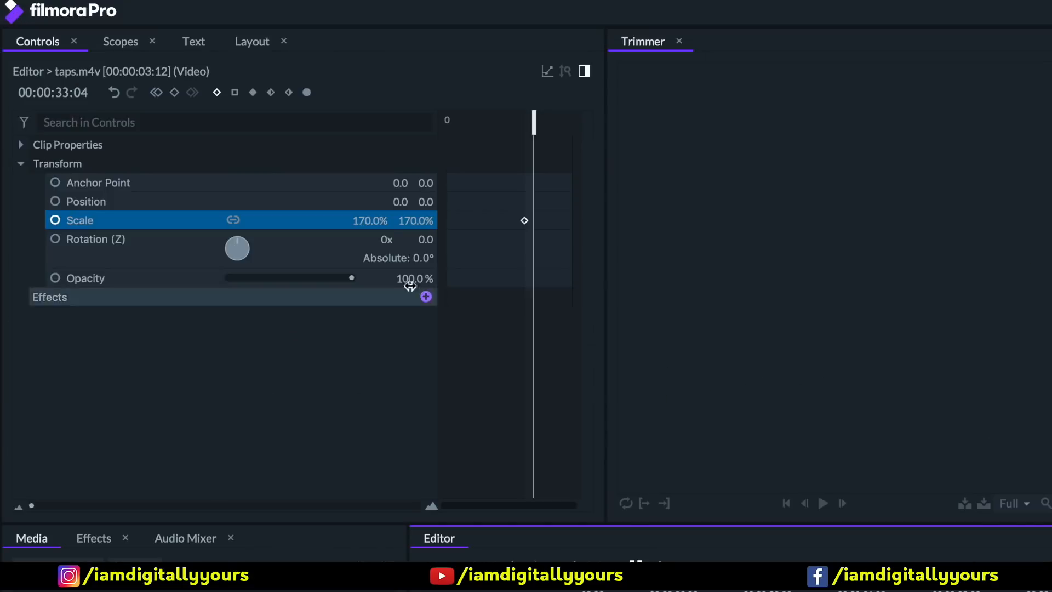
pyautogui.click(374, 220)
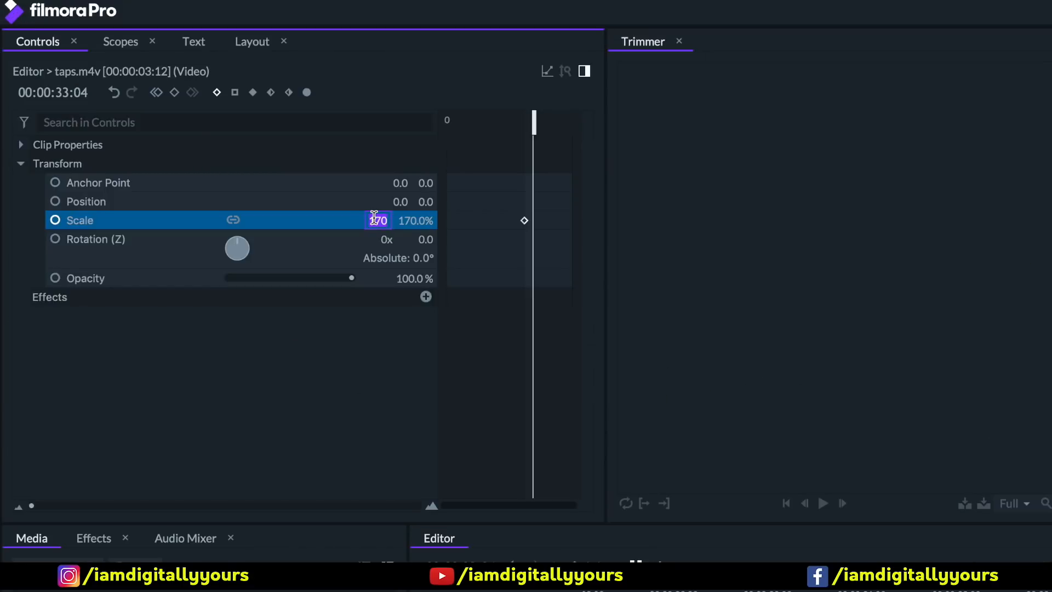
pyautogui.write('100')
pyautogui.press('Return')
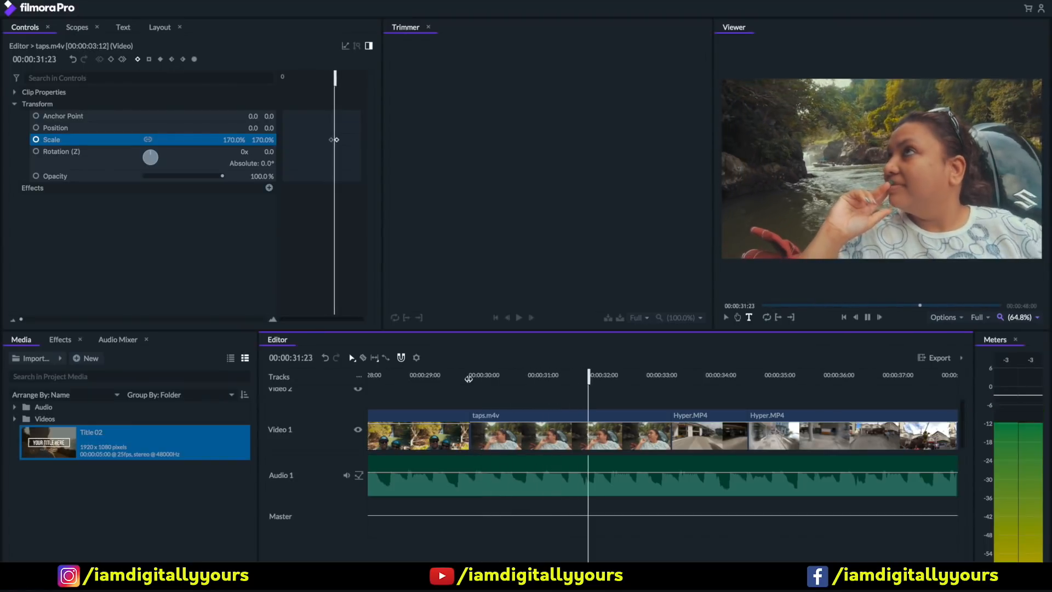
pyautogui.press('space')
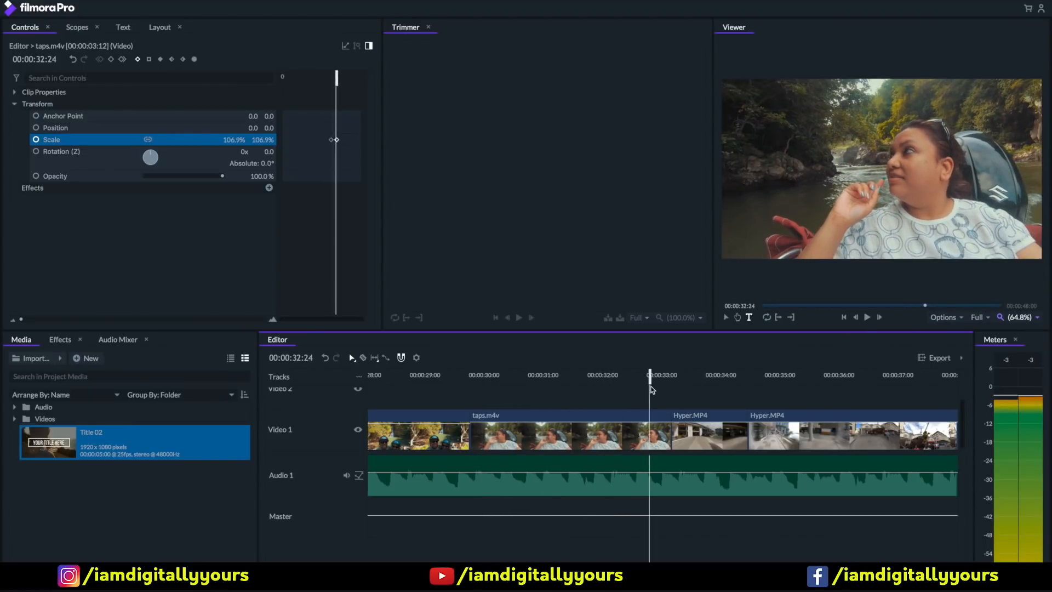
# Step: Set the temporal interpolation of the second Scale keyframe on taps.m4v to Smooth In
pyautogui.moveTo(337, 140)
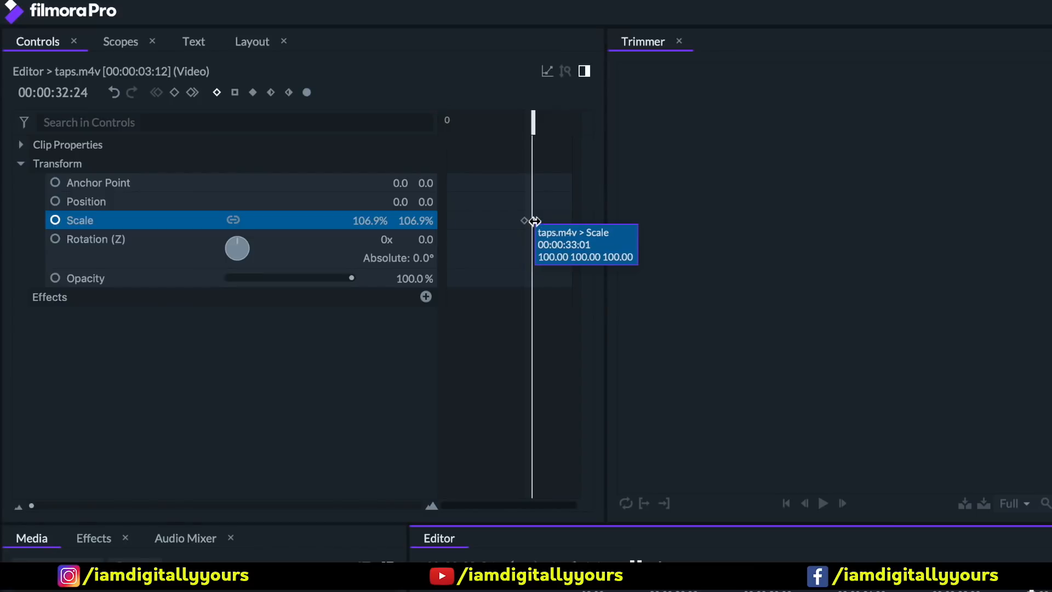
pyautogui.rightClick(534, 221)
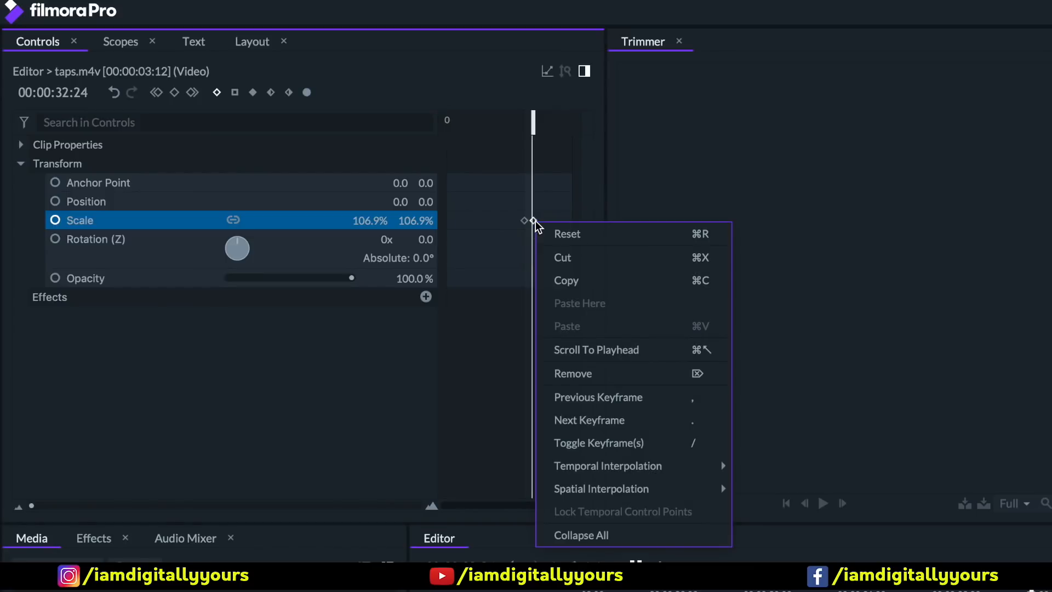
pyautogui.moveTo(616, 466)
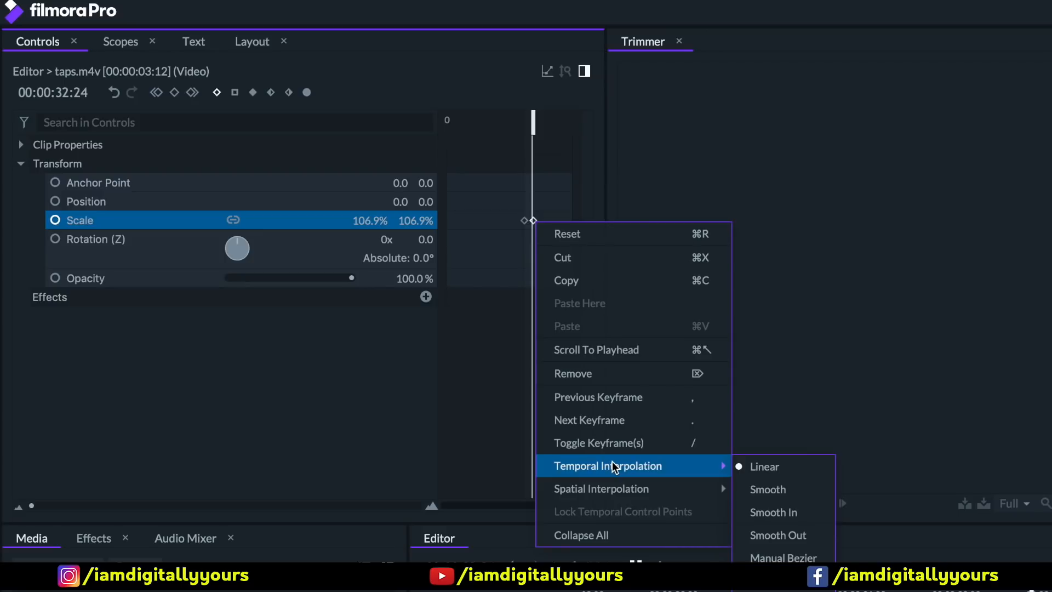
pyautogui.click(774, 512)
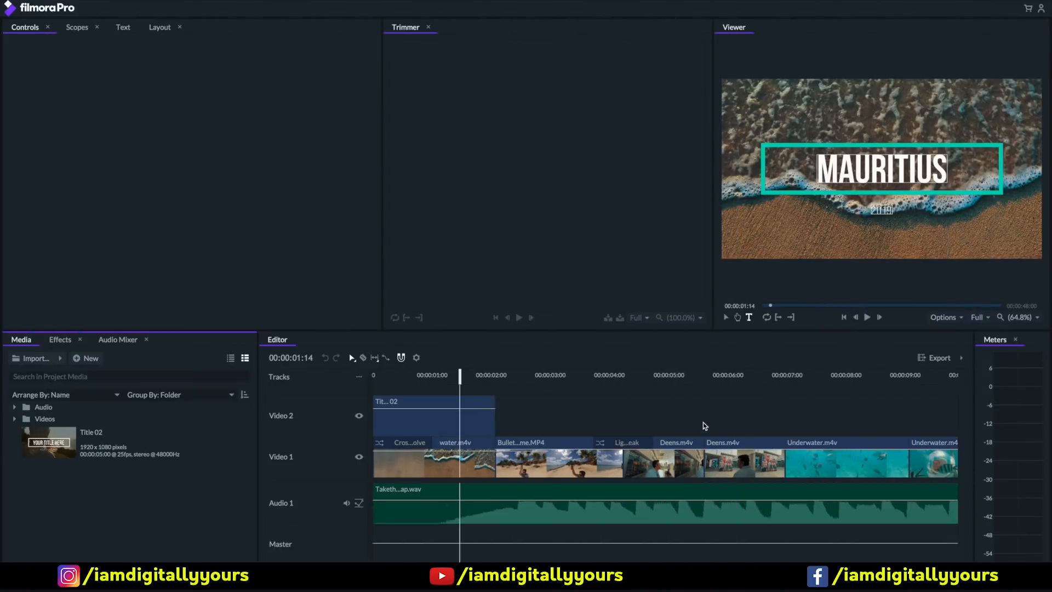
# Step: Add the timeline's full contents to the export queue and go to the Export screen
pyautogui.click(962, 357)
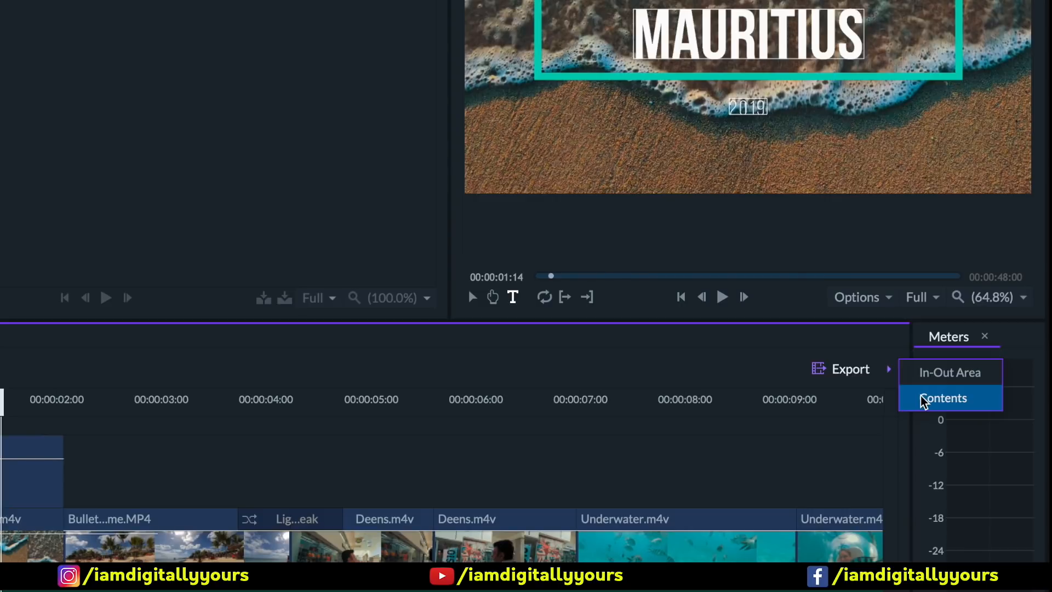
pyautogui.click(943, 398)
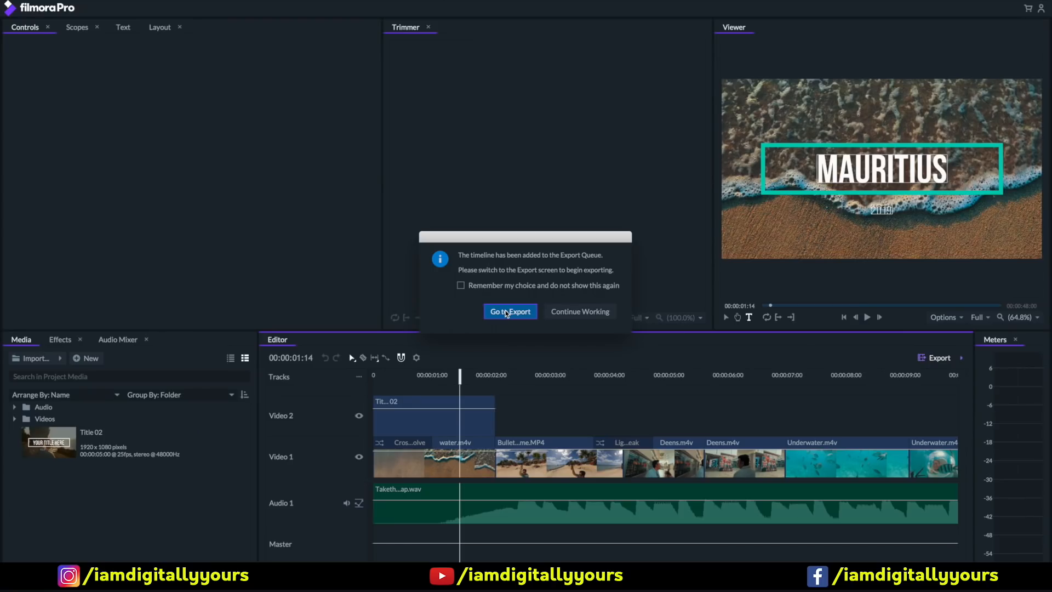
pyautogui.click(480, 336)
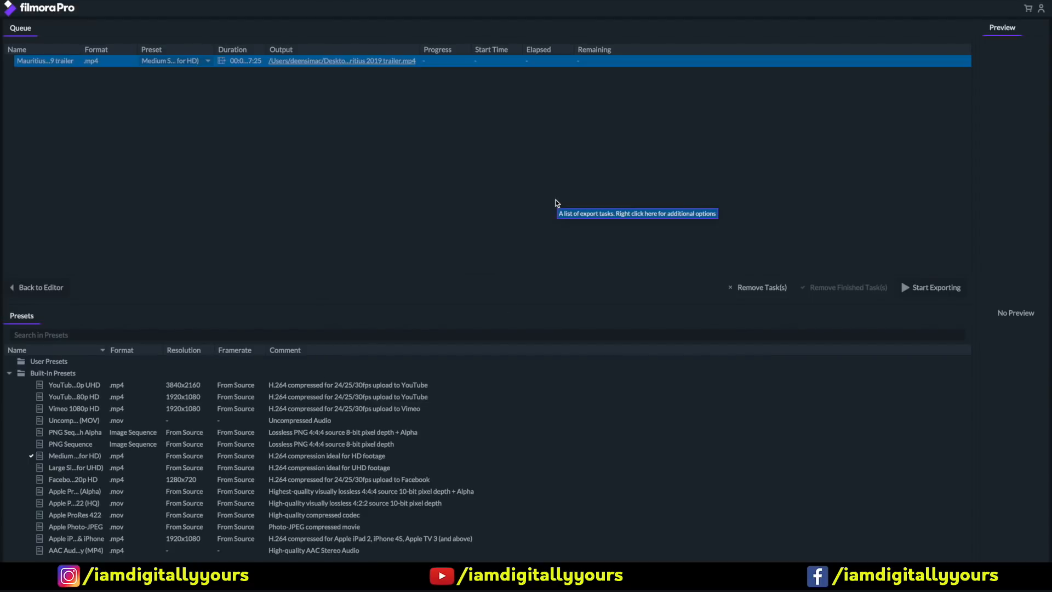
# Step: Widen the export preview area and start exporting the Mauritius 2019 trailer as .mp4 with the Medium Size (best for HD) preset
pyautogui.moveTo(974, 158); pyautogui.dragTo(734, 159)
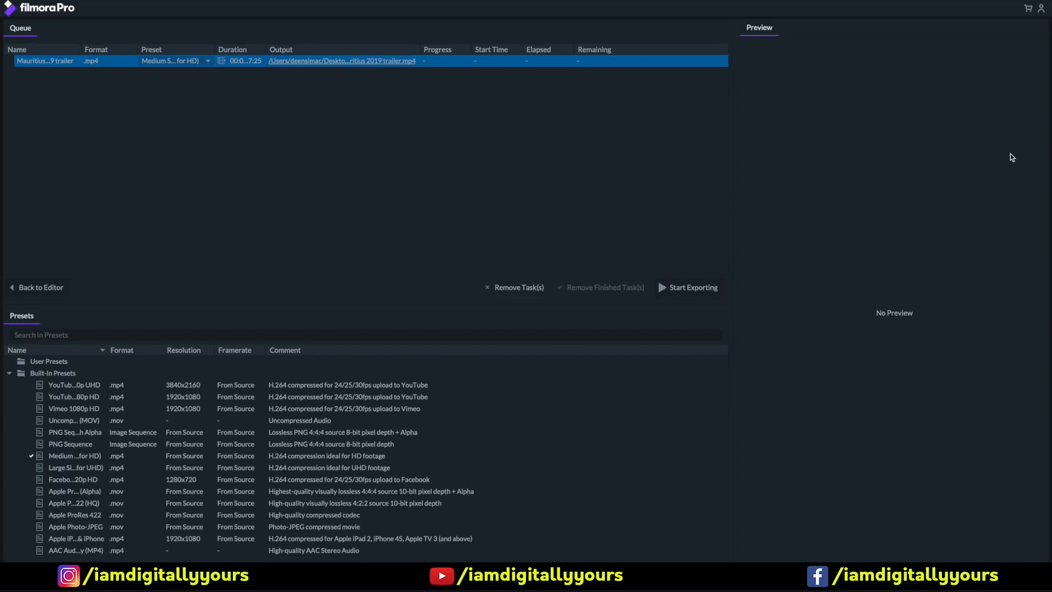
pyautogui.click(713, 290)
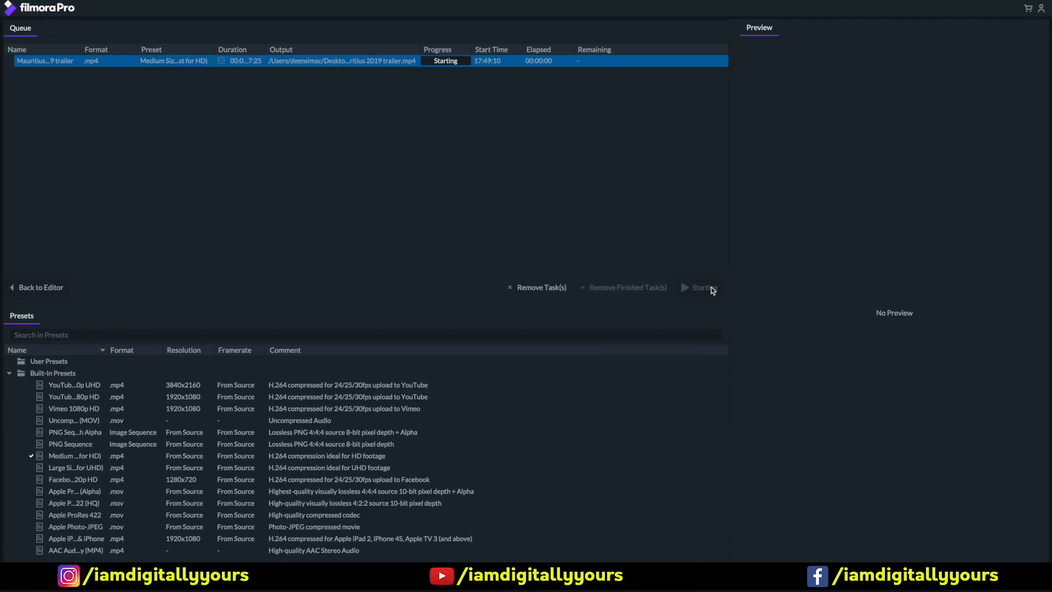